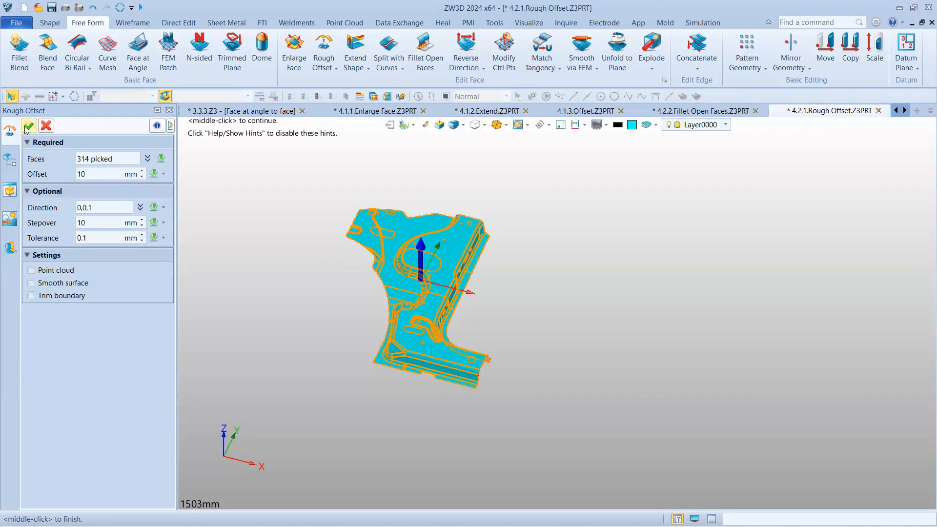
- Create a rough offset of the 314 picked faces at 10 mm along 0,0,1, with 10 mm stepover and 0.1 mm tolerance
middle_click(302, 278)
click(47, 127)
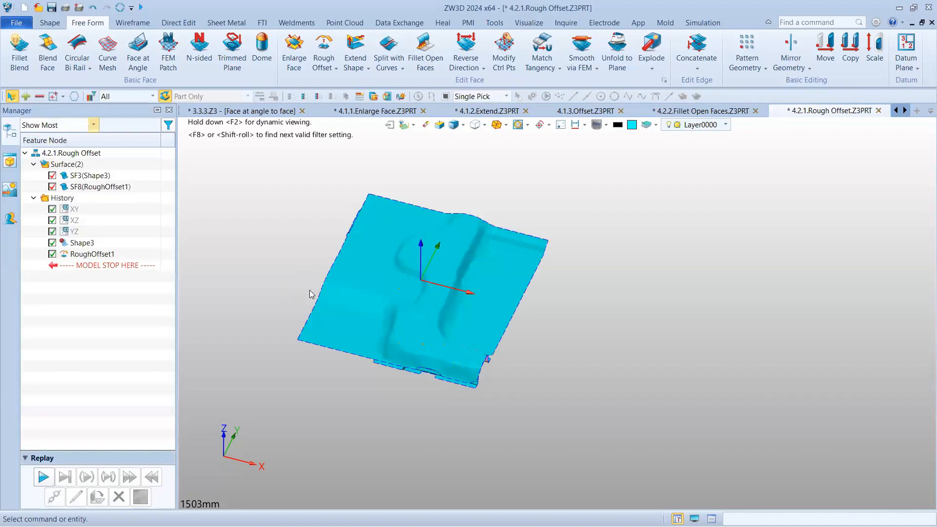
right_drag(310, 290, 309, 289)
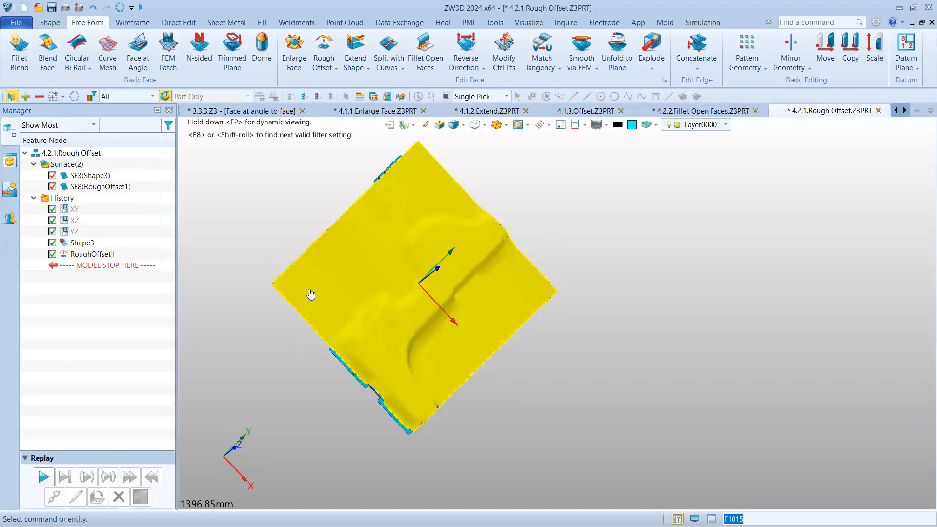
right_drag(309, 291, 311, 293)
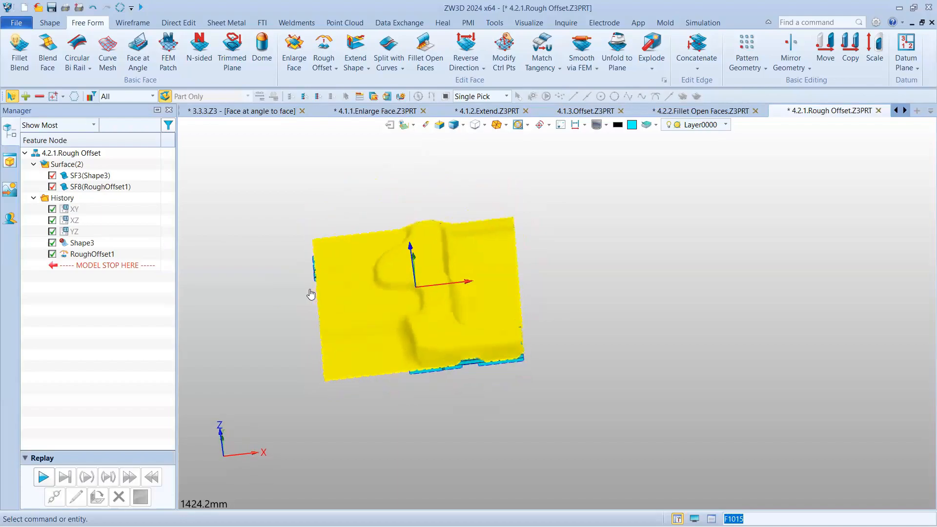
- Edit the rough offset feature so that its surface is trimmed to the boundary of the picked faces
double_click(105, 255)
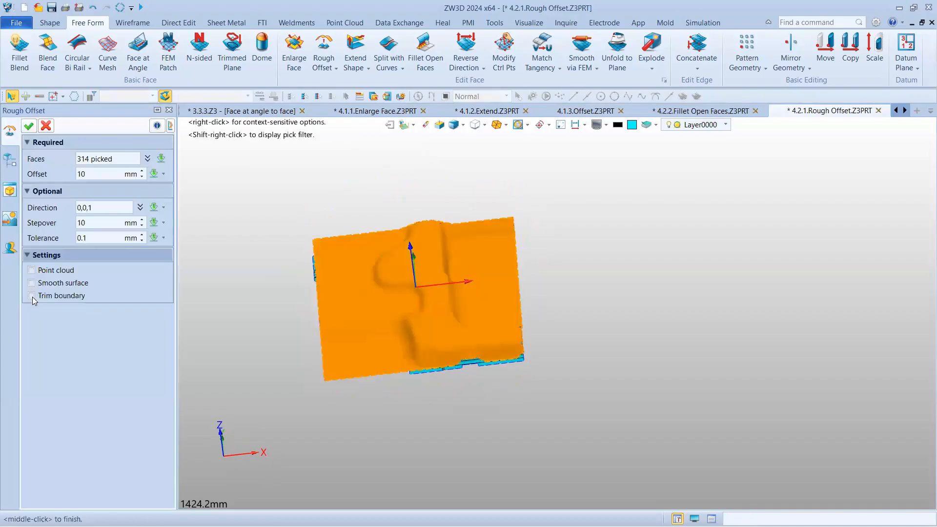
click(32, 296)
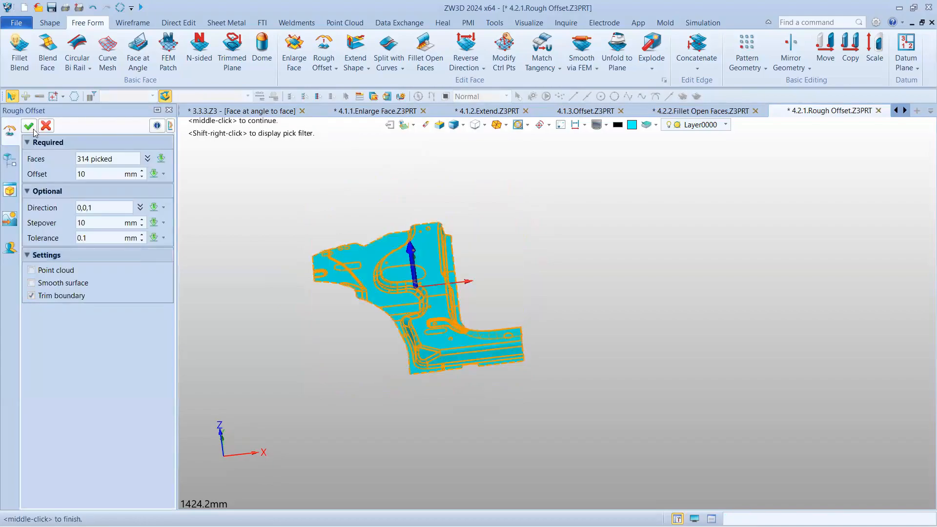
click(29, 127)
click(13, 169)
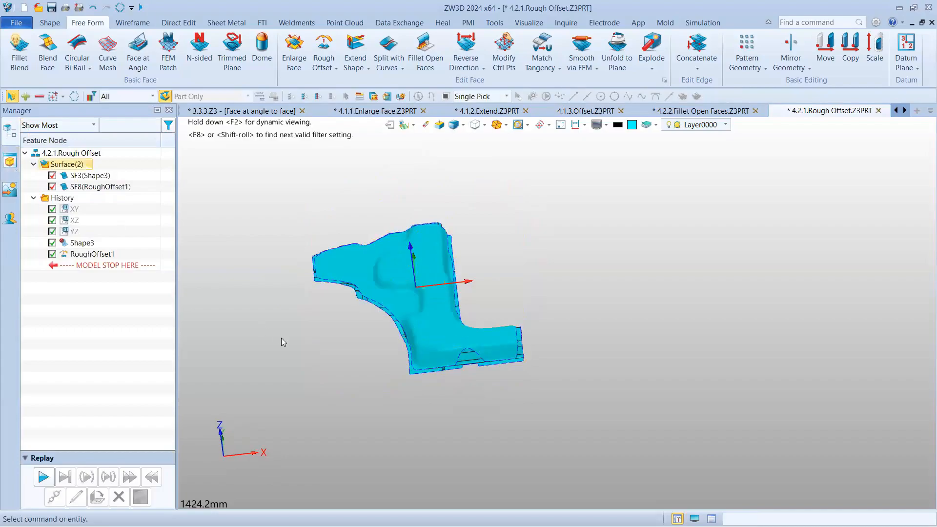
right_drag(281, 338, 281, 338)
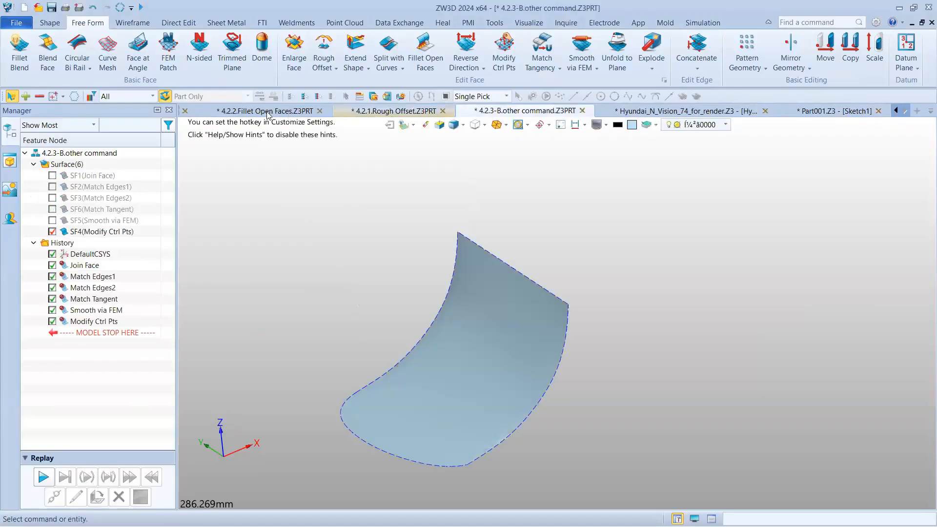
- In the 4.2.2.Fillet Open Faces part, edit the fillet feature to use Sew for the base faces
click(267, 114)
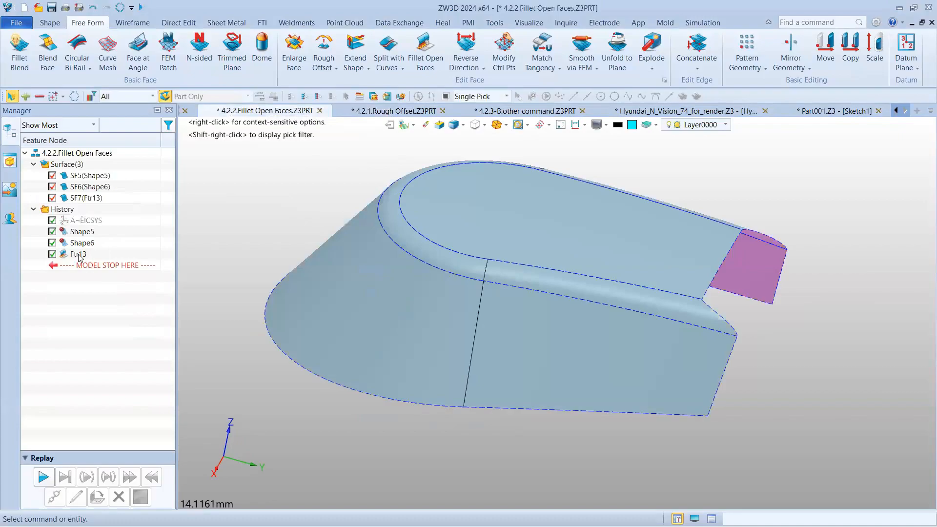
double_click(78, 254)
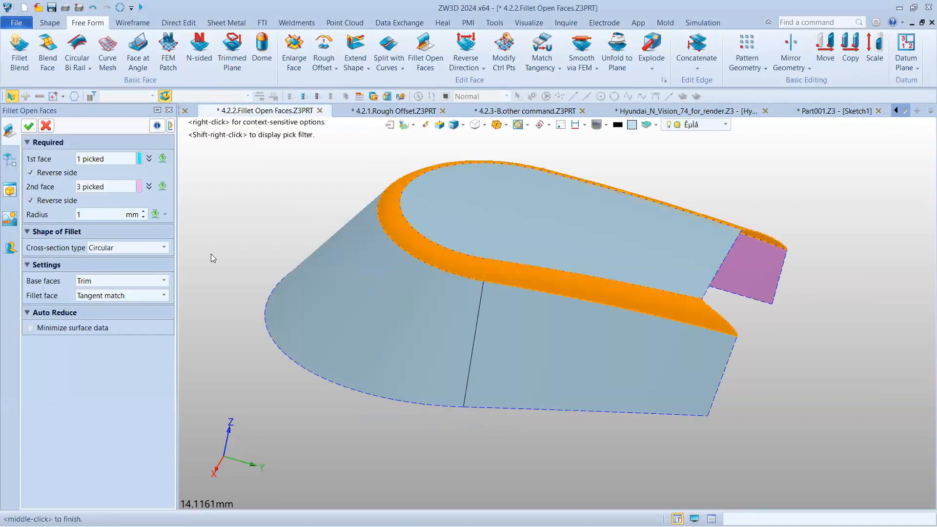
scroll(593, 313, down, 4)
right_drag(593, 313, 501, 299)
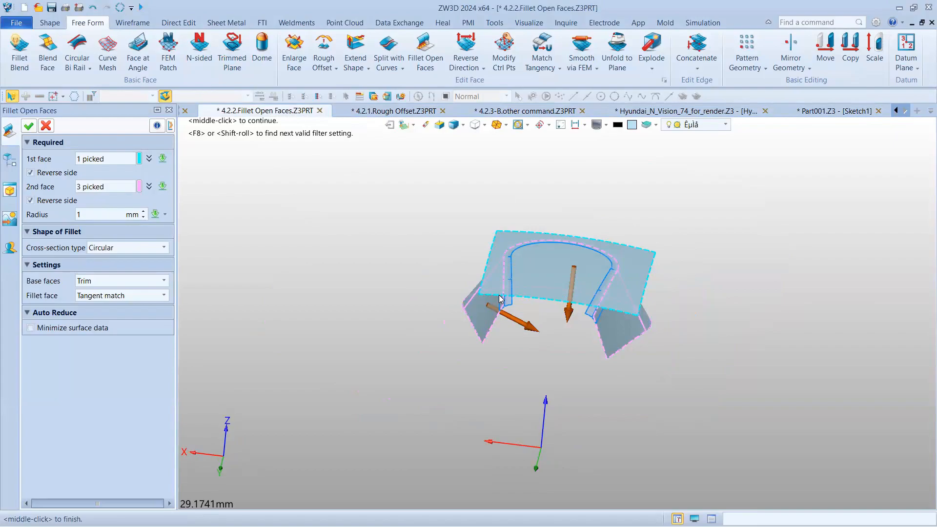
click(155, 281)
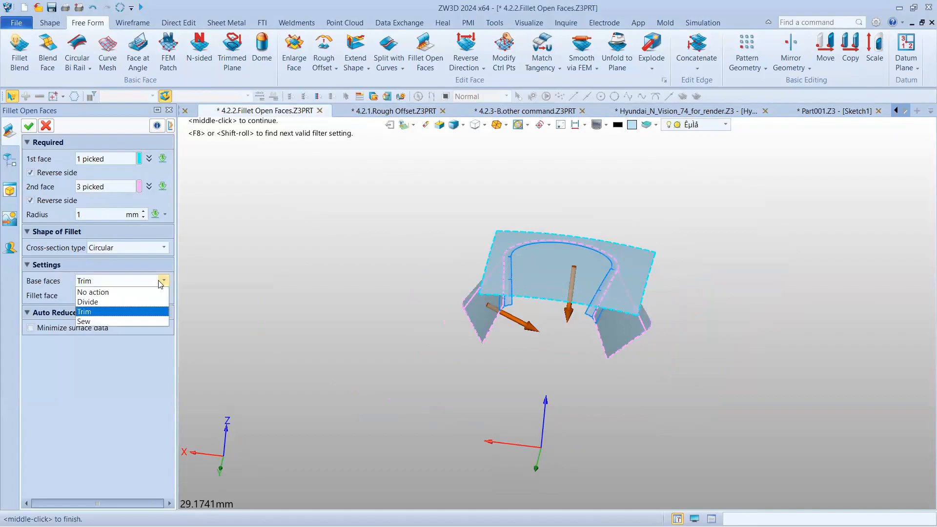
click(99, 322)
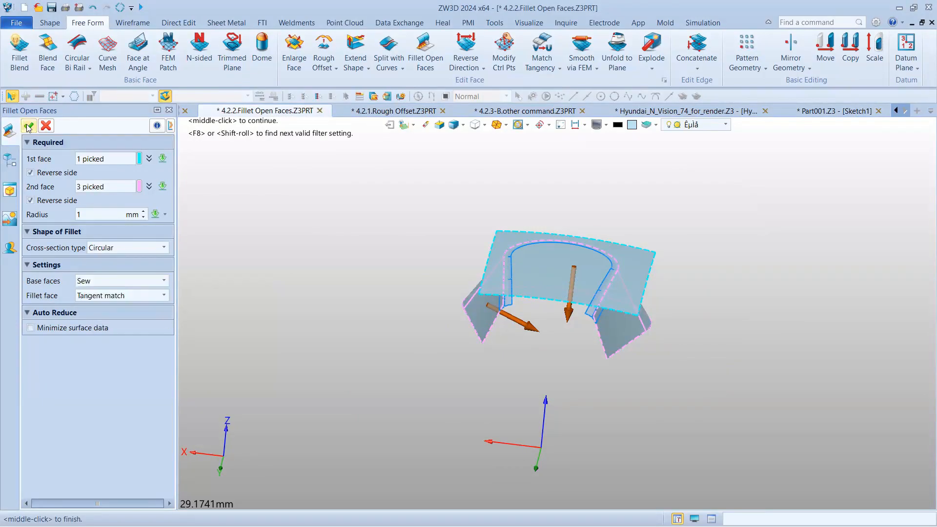
click(28, 128)
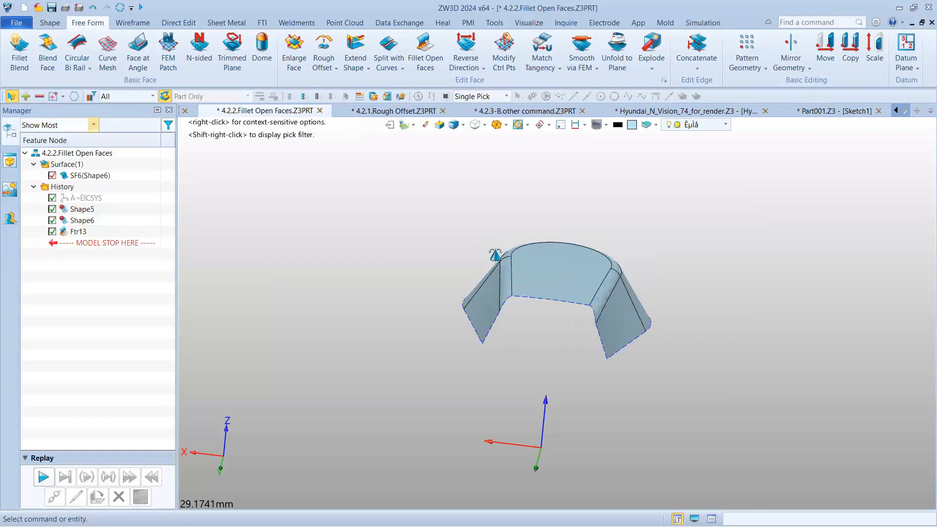
middle_drag(493, 255, 581, 264)
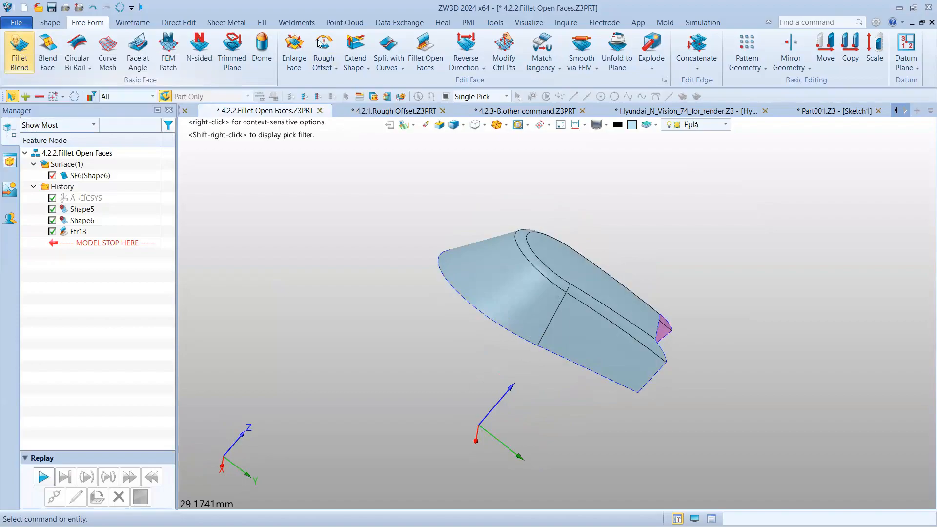
key(alt+Tab)
click(427, 139)
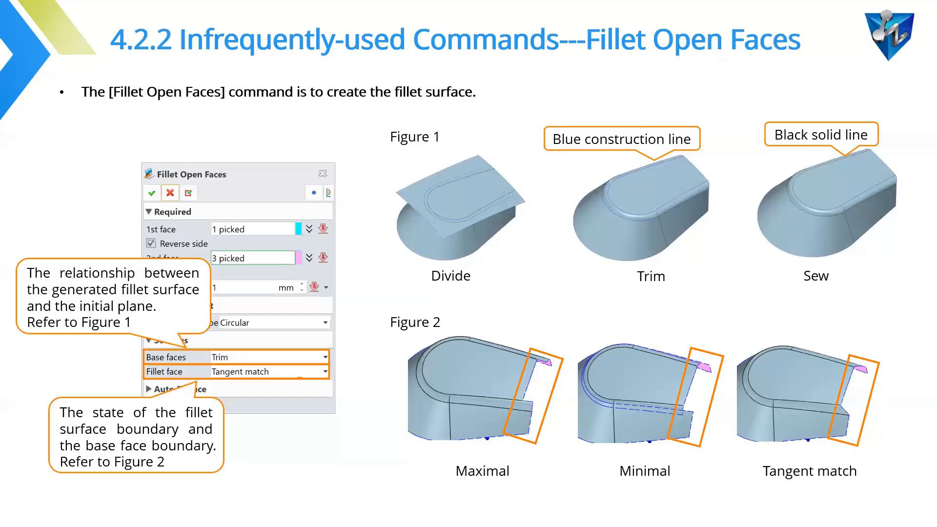
key(Right)
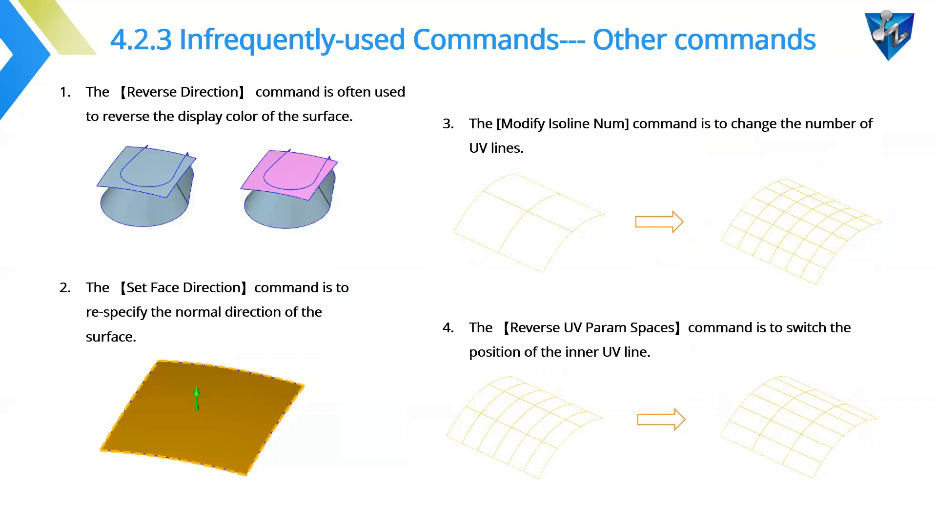
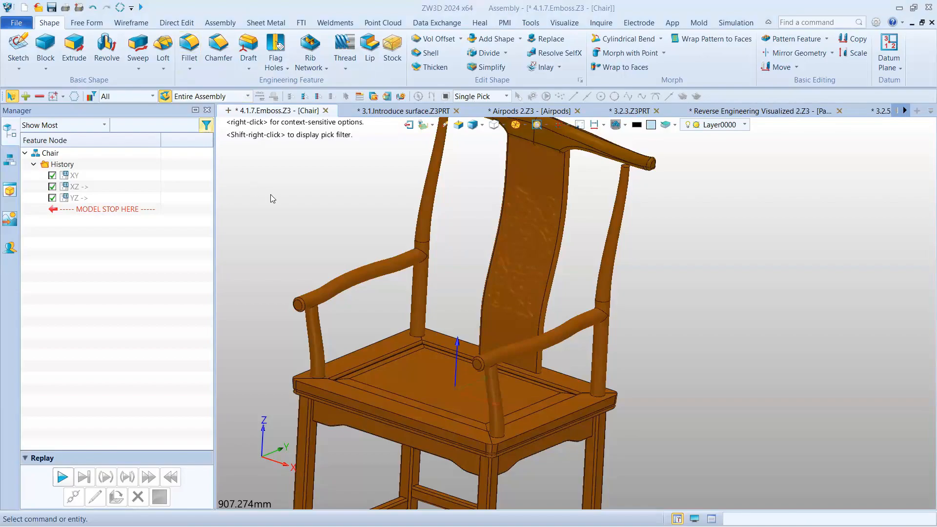
- Bring up the Hyundai_N_Vision_74_for_render assembly from the open files
middle_drag(271, 199, 483, 172)
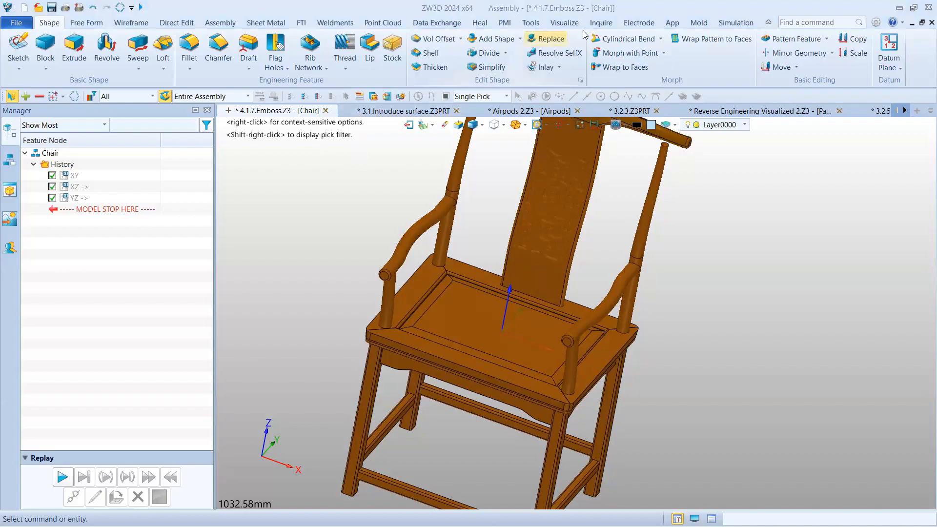
click(672, 24)
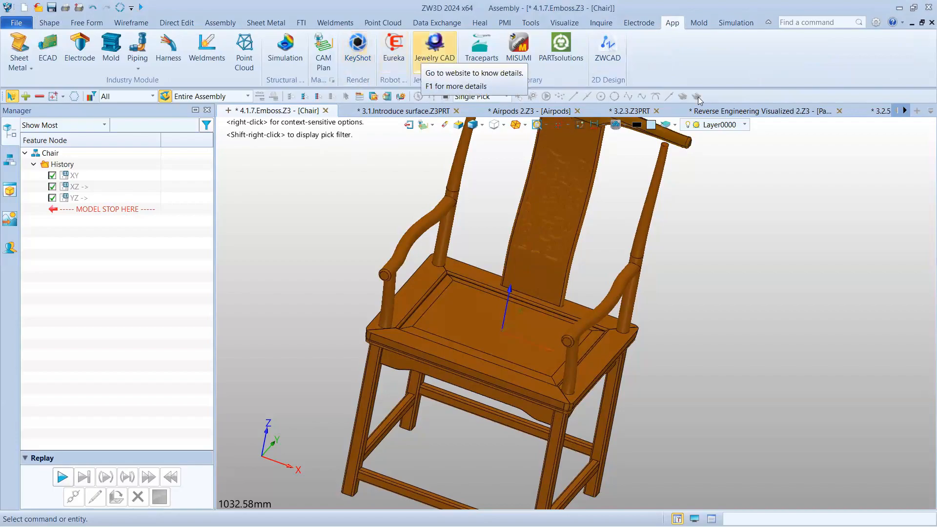
click(904, 112)
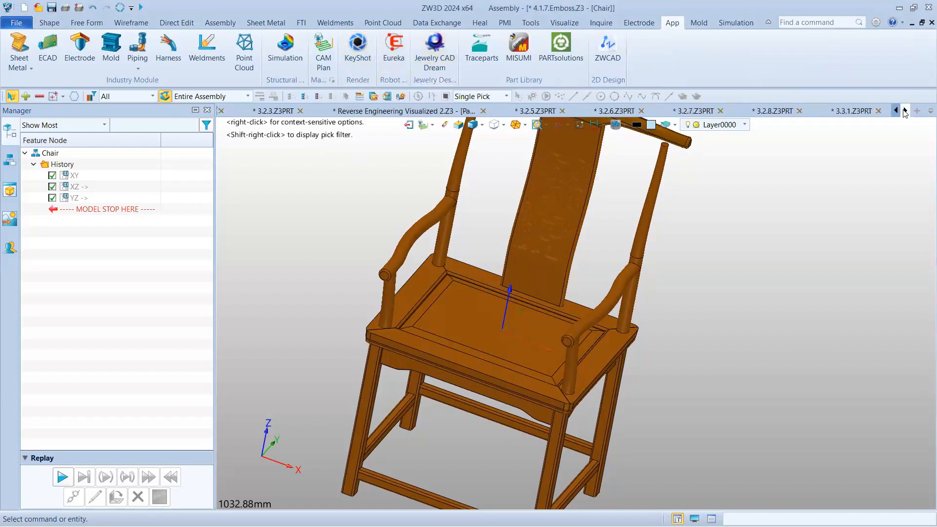
click(904, 111)
click(905, 111)
click(904, 111)
click(904, 111)
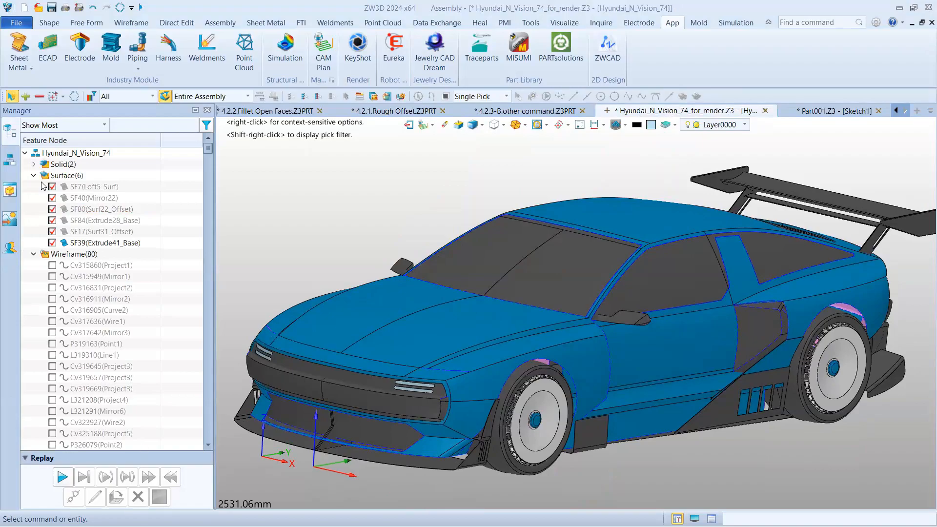
- Send the car assembly to KeyShot for rendering and switch to the KeyShot window
click(361, 47)
mouse_move(659, 512)
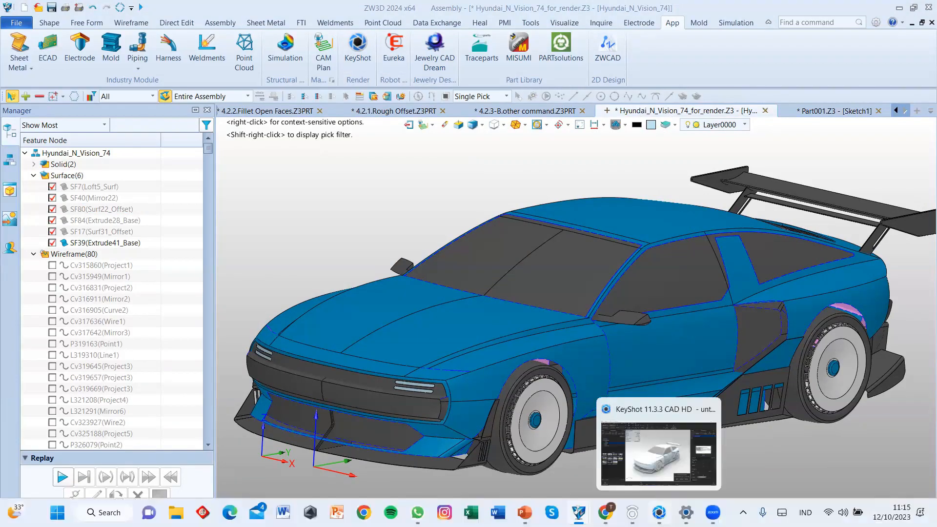
click(659, 454)
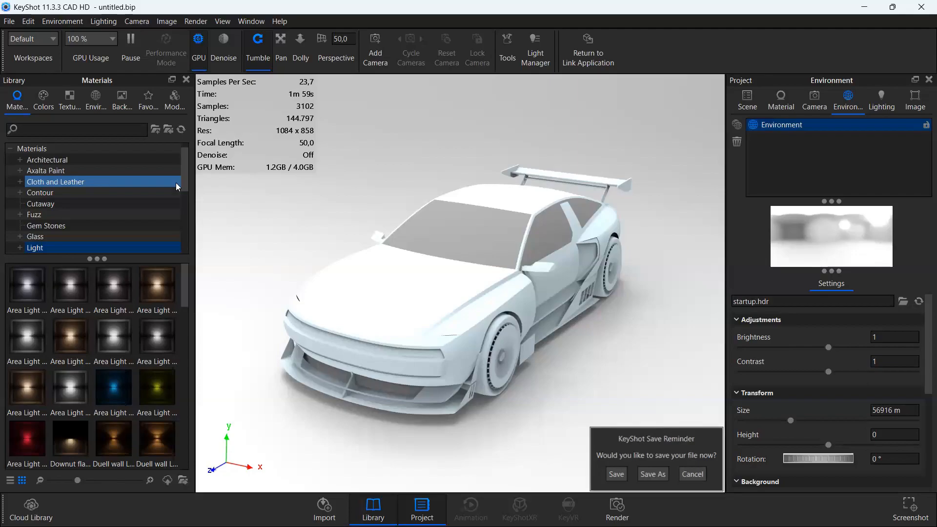
- Apply a red metallic paint from the material library to the car's hood, roof and side body panels
scroll(82, 197, down, 4)
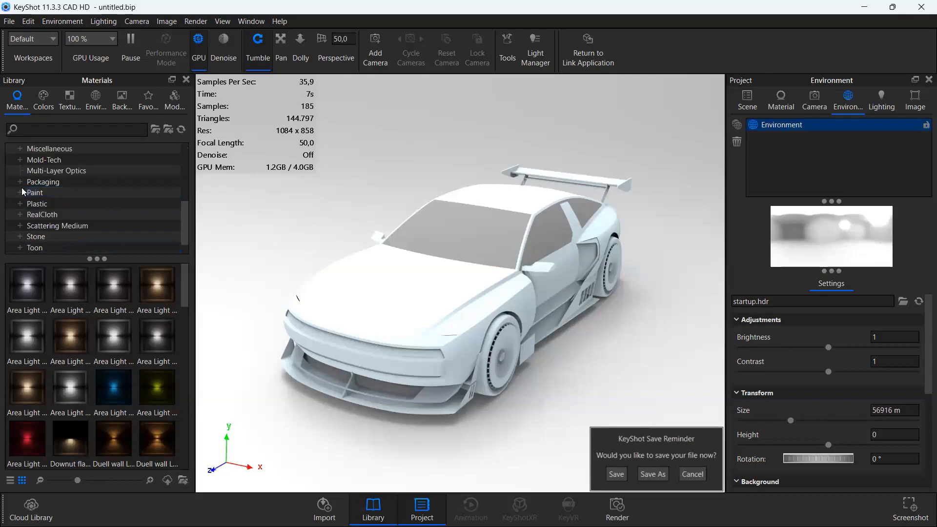
click(21, 192)
click(51, 193)
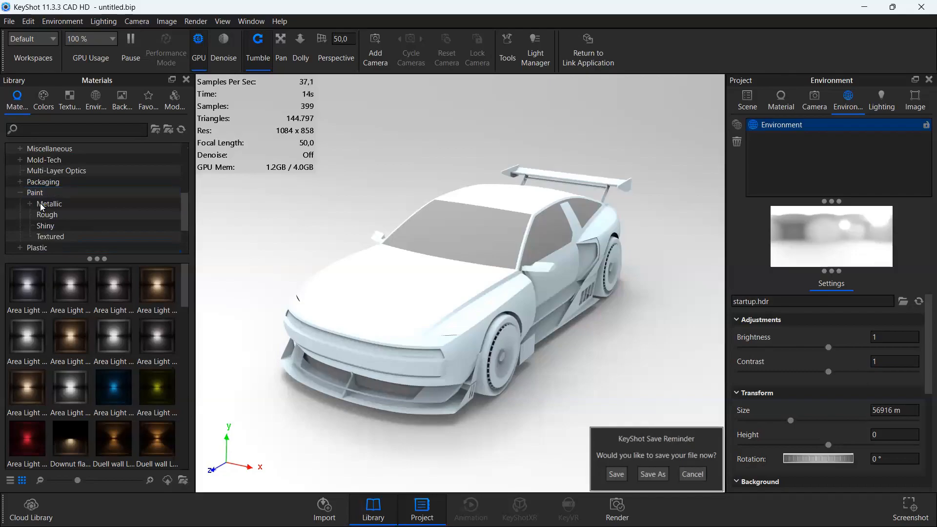
click(41, 205)
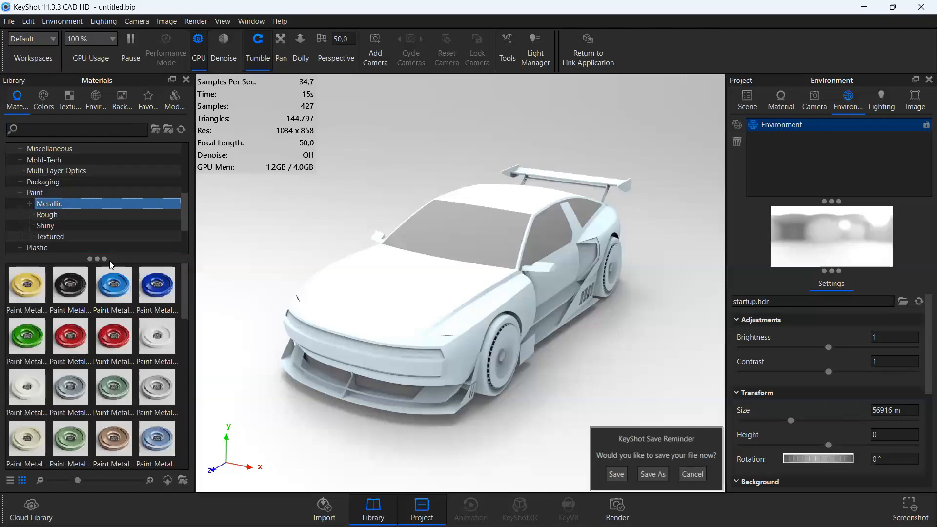
click(113, 346)
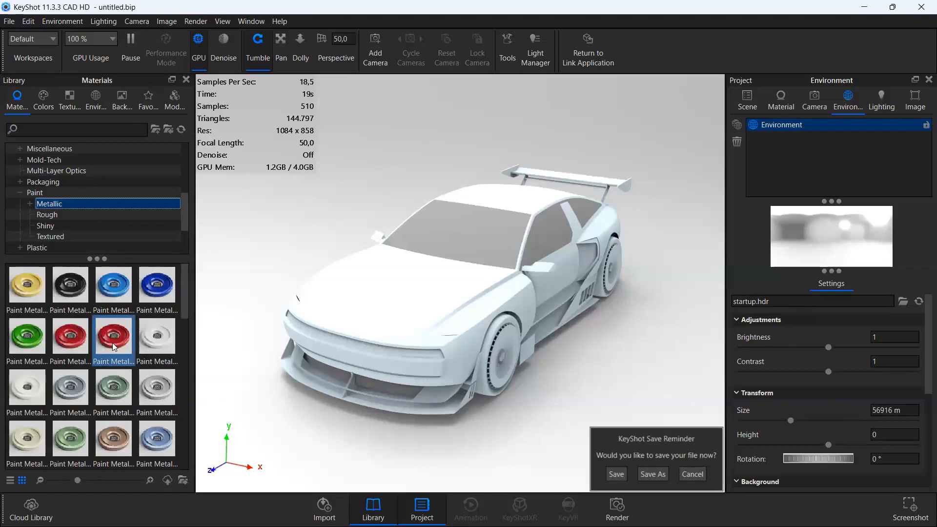
drag(112, 343, 407, 292)
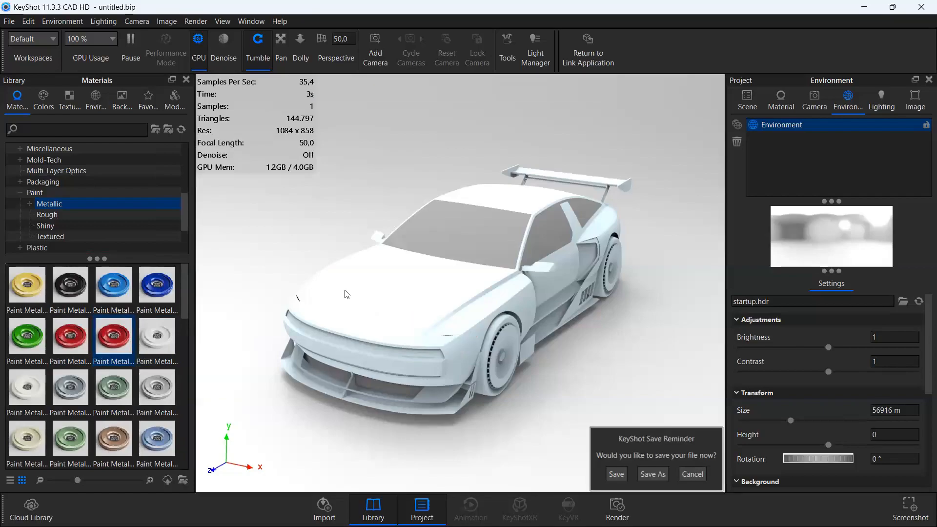
drag(119, 337, 356, 307)
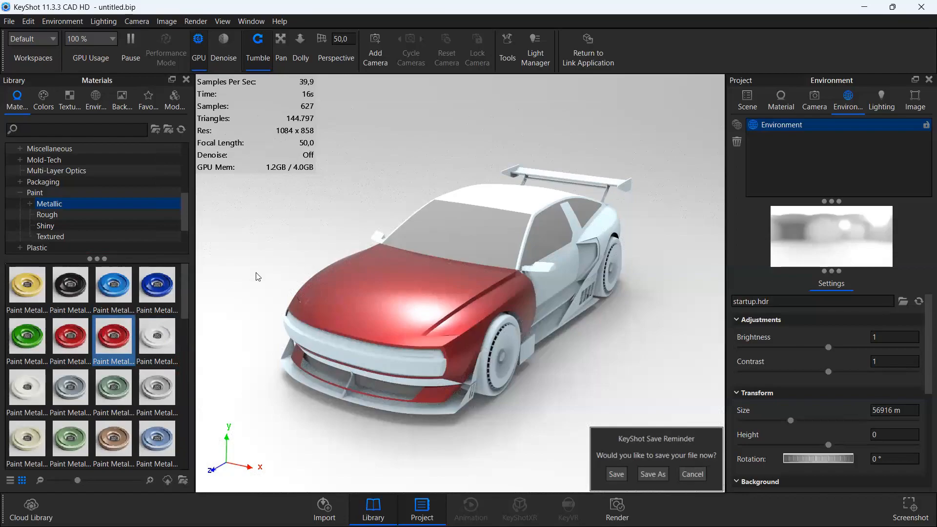
click(115, 344)
drag(116, 344, 560, 250)
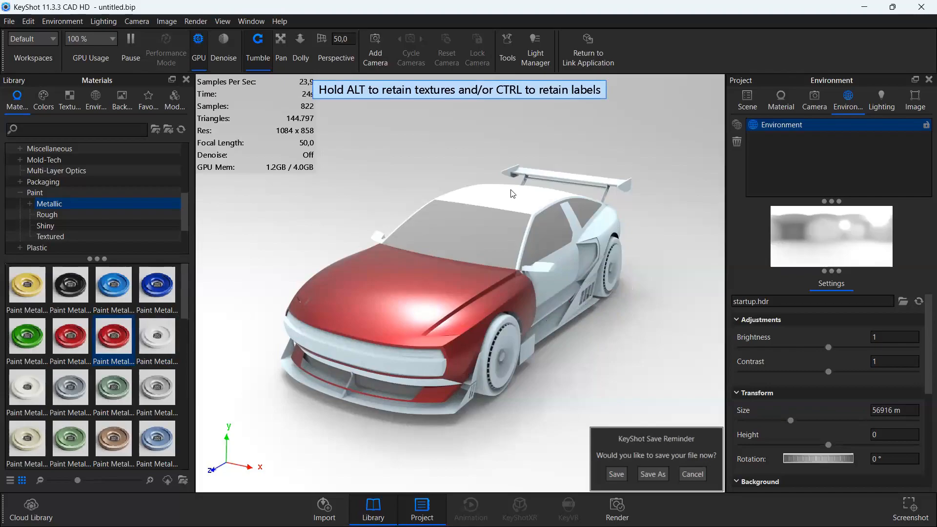
- Apply Paint Metallic Black to the lower front splitter of the car
click(70, 336)
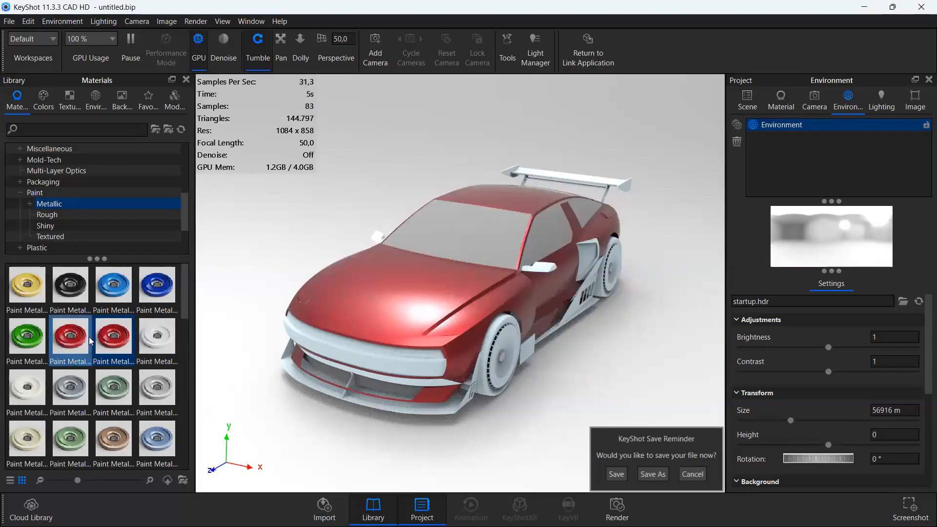
click(74, 303)
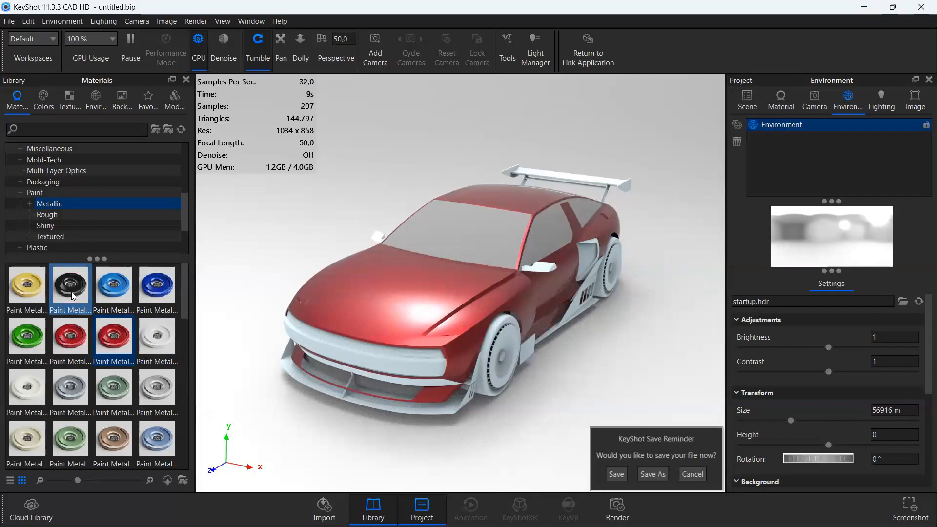
mouse_move(72, 292)
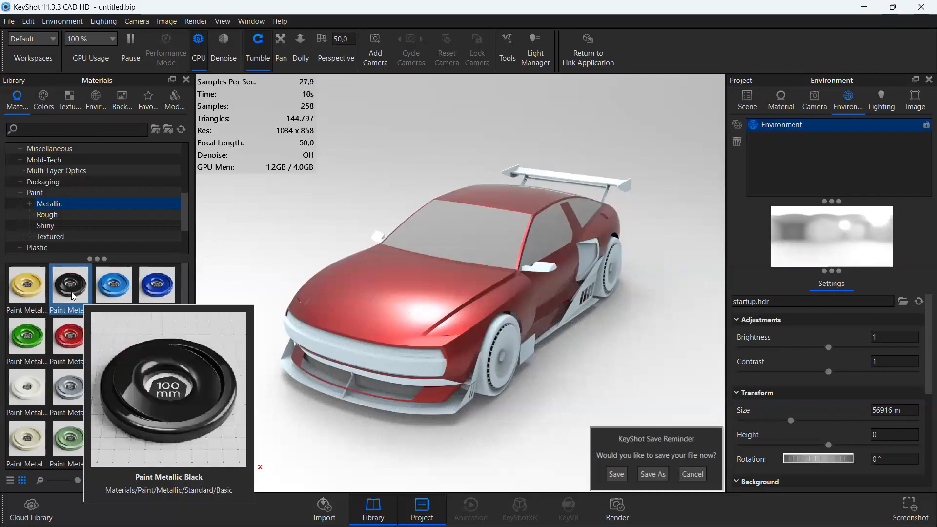
drag(72, 292, 307, 384)
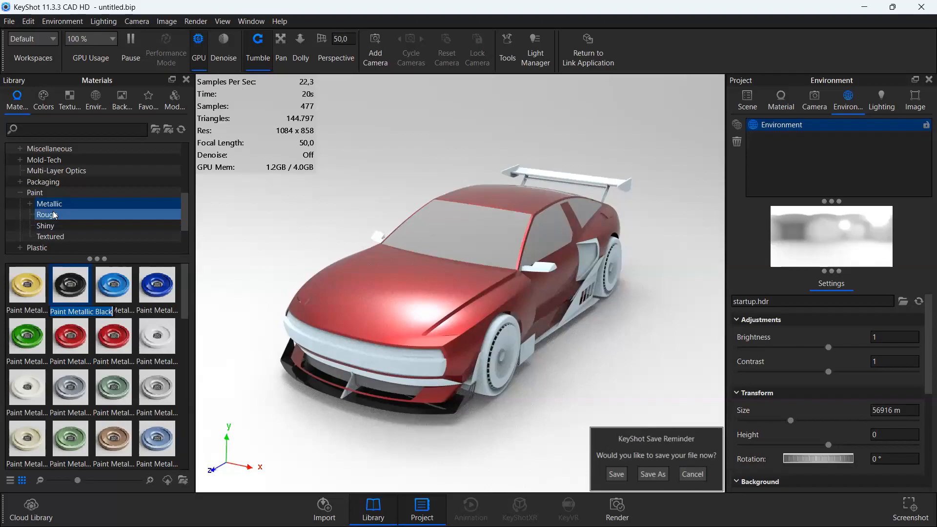
- Apply a solid glass material from the Glass library category to the car's windshield and windows
scroll(54, 215, up, 2)
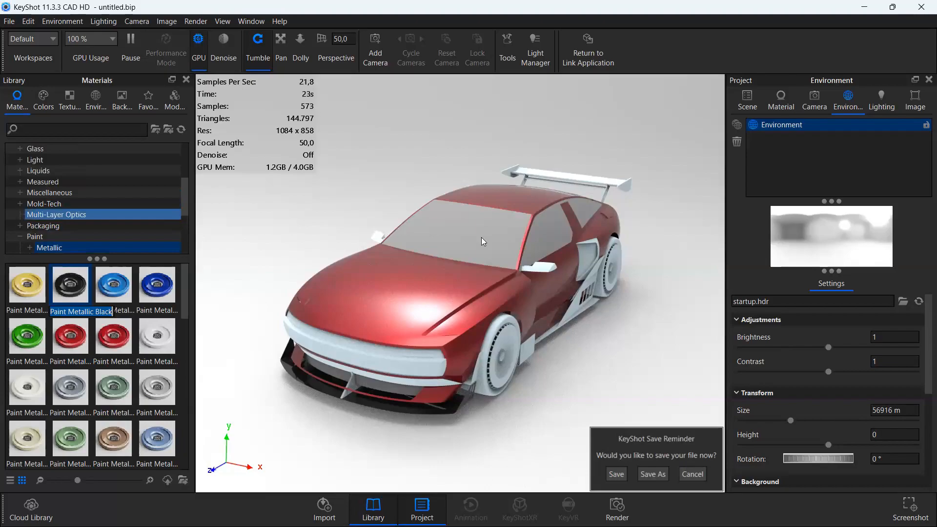
scroll(124, 184, up, 4)
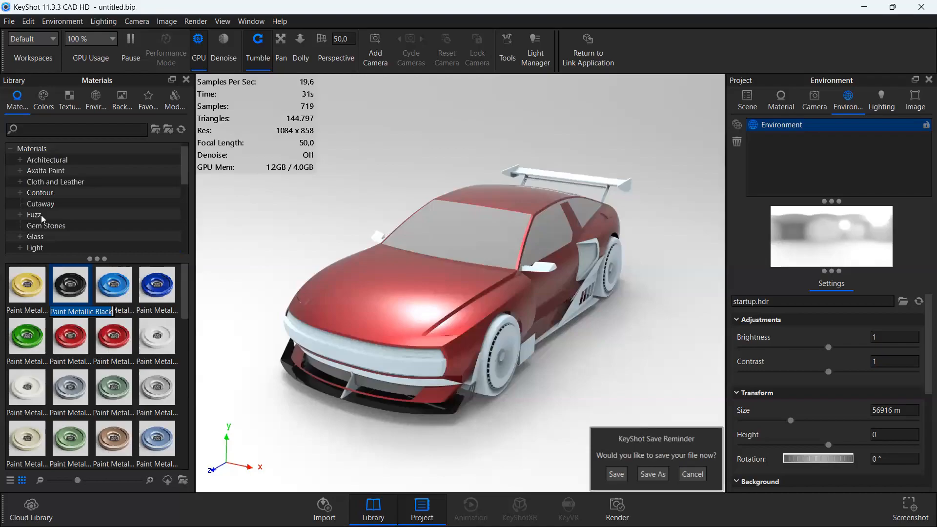
scroll(36, 161, up, 1)
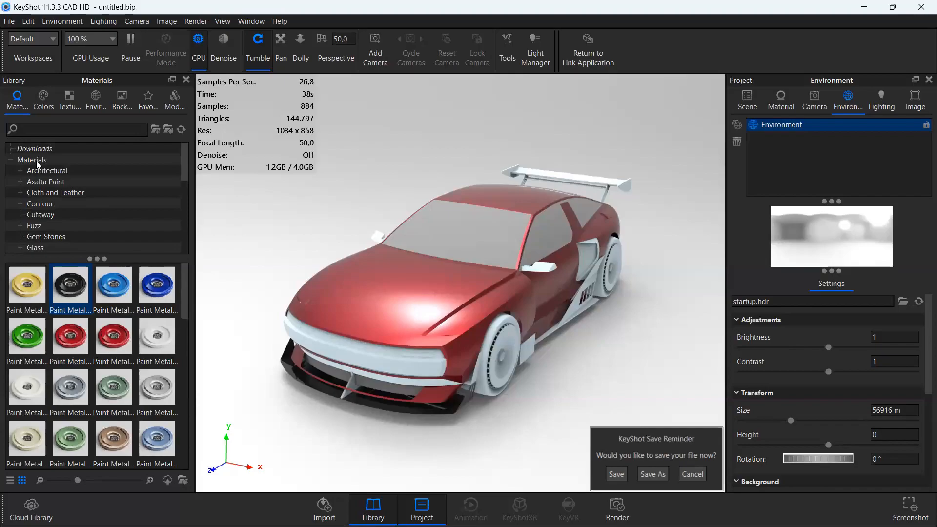
click(182, 179)
scroll(183, 180, down, 1)
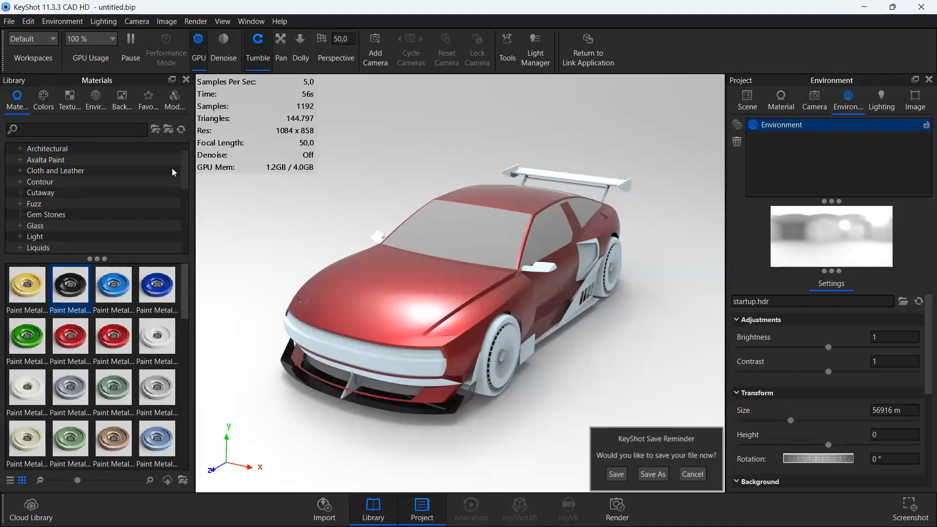
scroll(172, 172, down, 1)
click(51, 215)
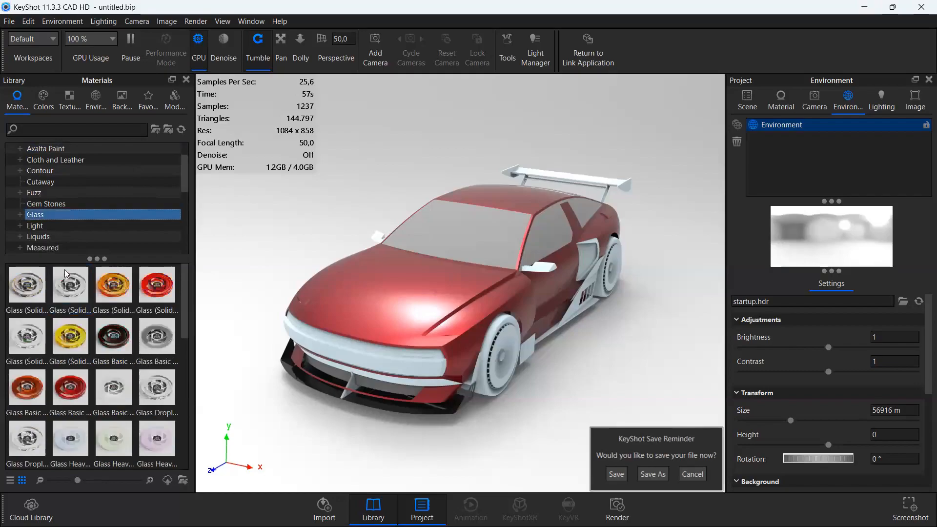
drag(68, 276, 445, 228)
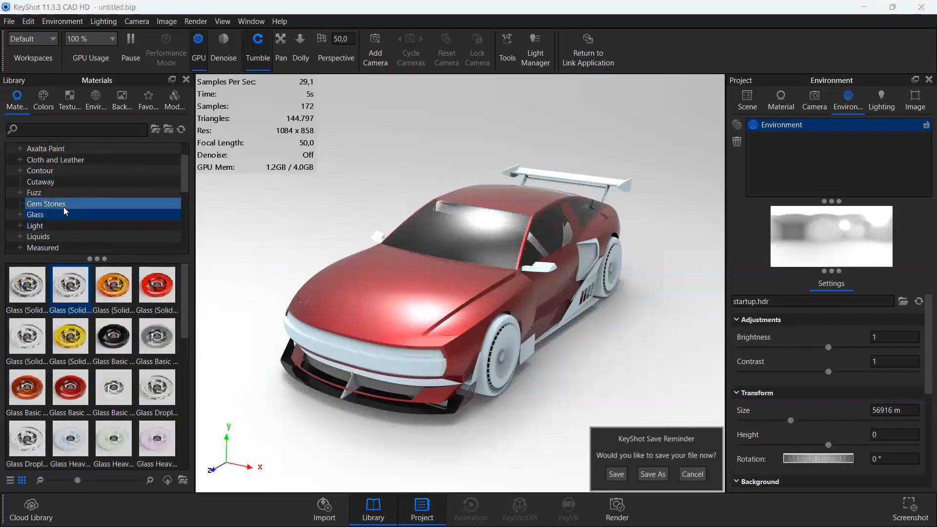
- Apply the Tire material from the Rubber plastics category to the car's tires
scroll(64, 207, down, 3)
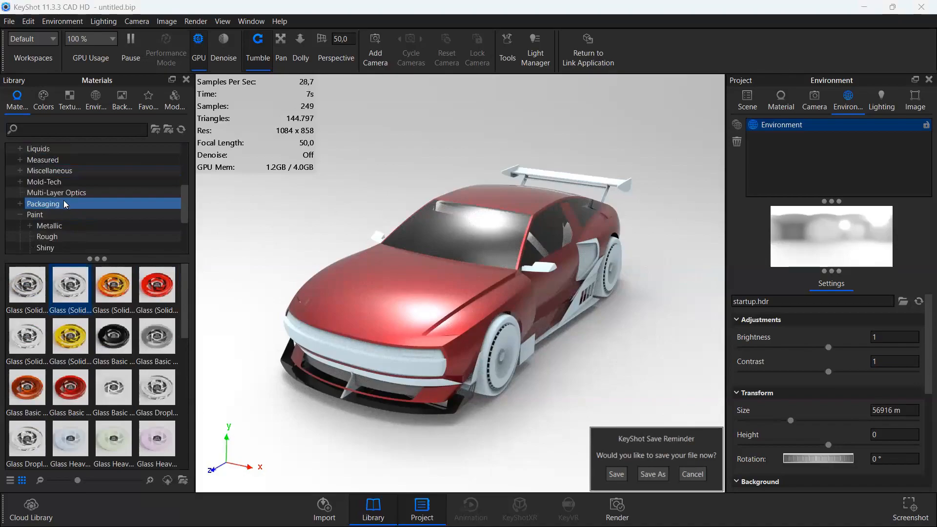
scroll(63, 200, down, 2)
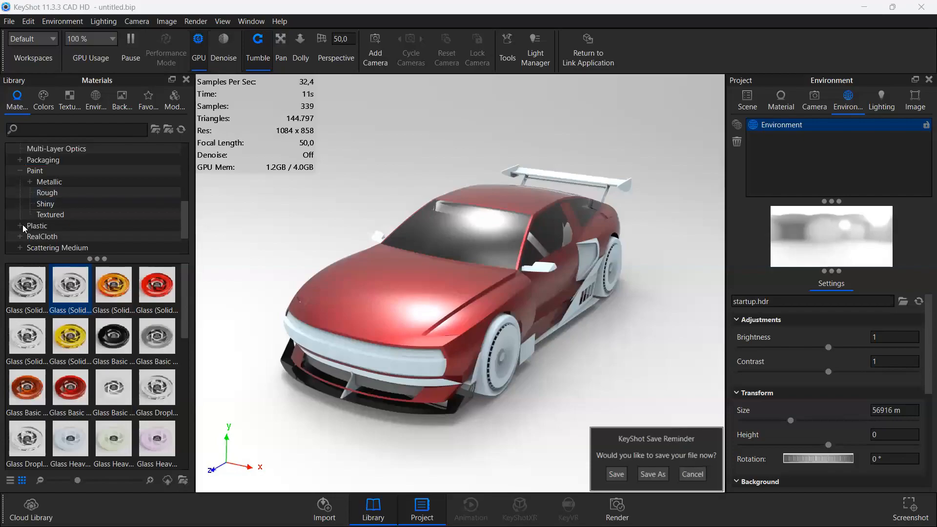
double_click(53, 223)
scroll(57, 208, down, 3)
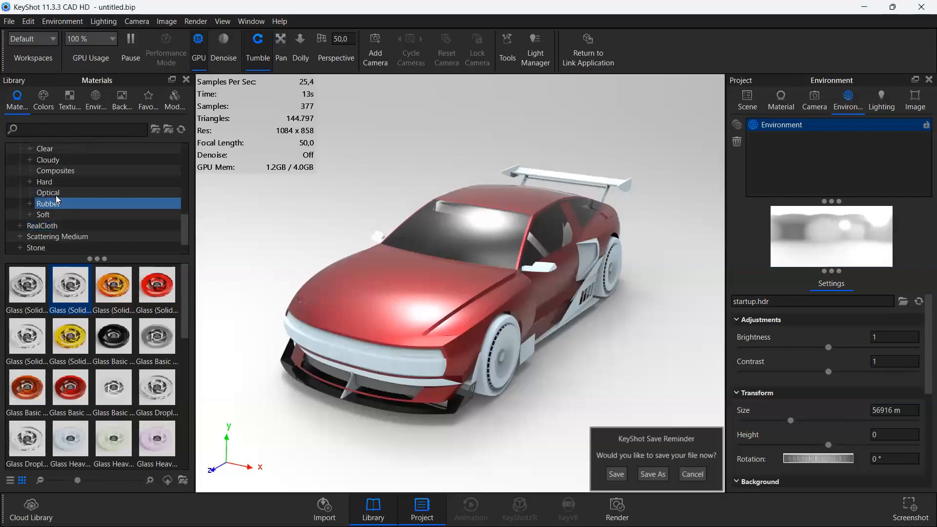
click(53, 194)
click(49, 205)
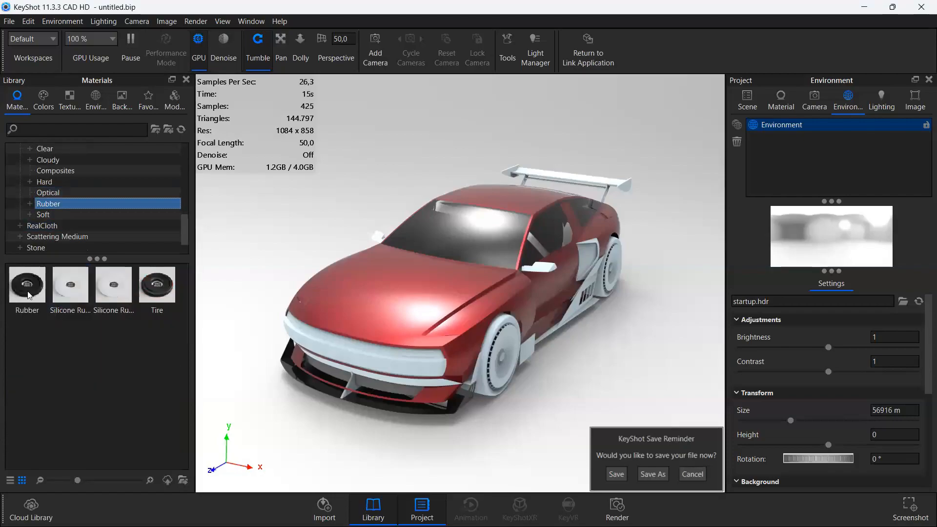
click(146, 288)
drag(146, 288, 485, 387)
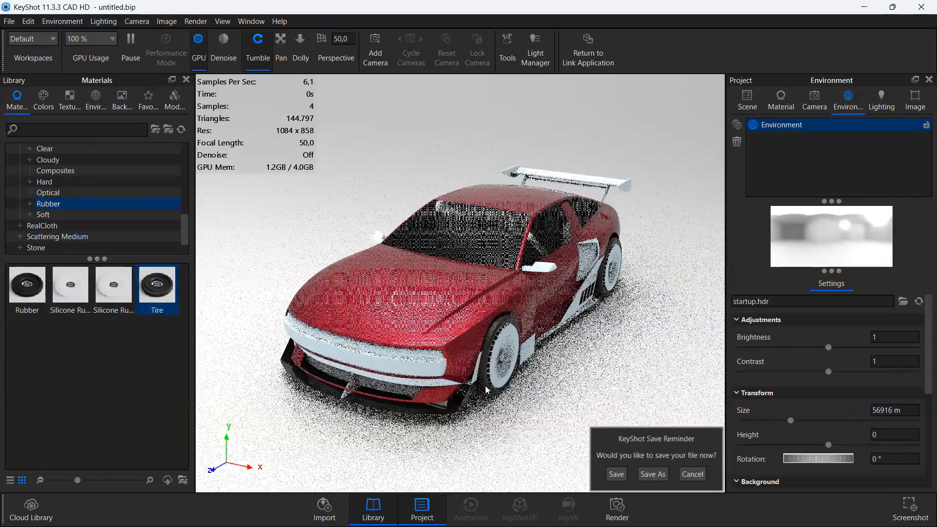
- Apply a grey metallic paint to the wheel rims and a white metallic paint to the front bumper panel
scroll(41, 193, up, 3)
click(44, 193)
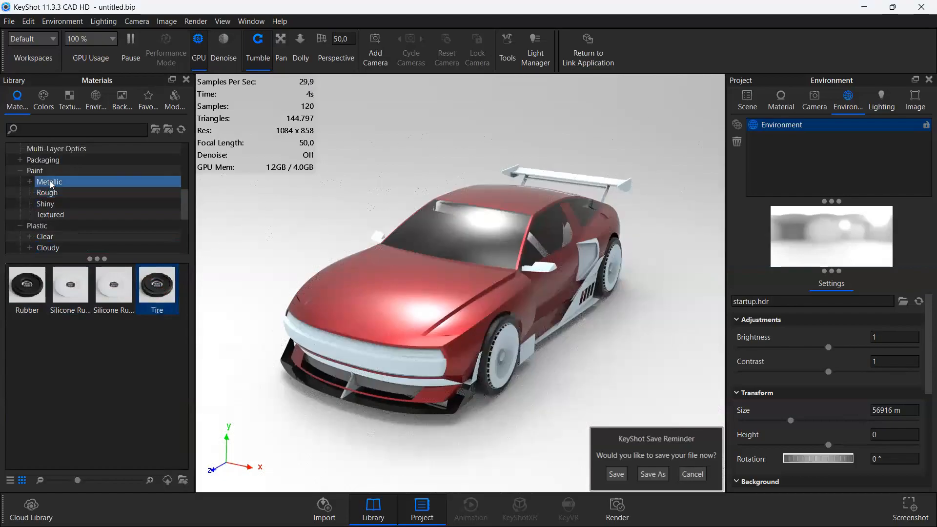
click(50, 183)
click(56, 193)
click(93, 215)
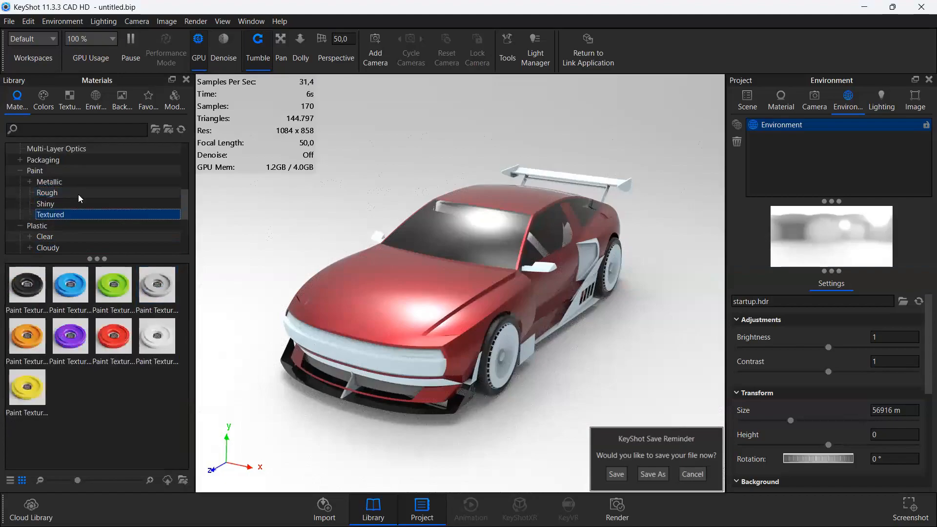
click(49, 181)
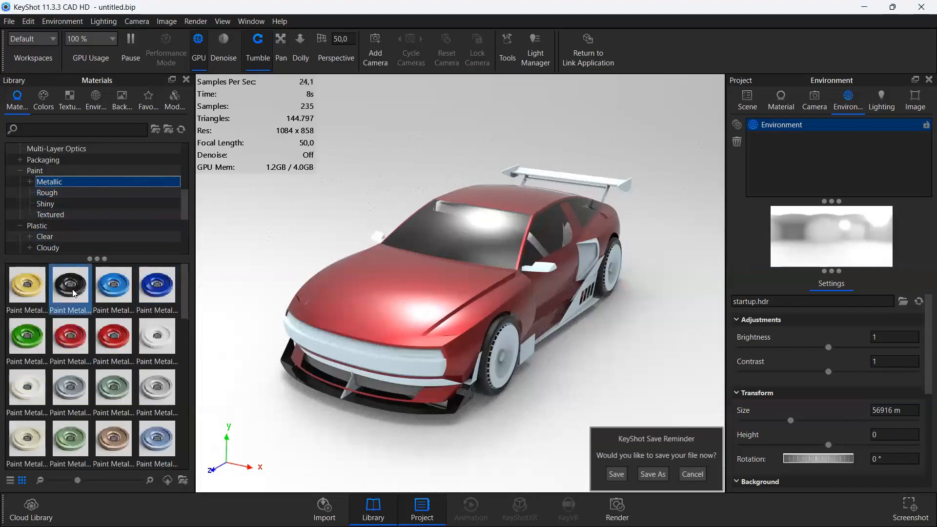
mouse_move(155, 385)
mouse_down()
mouse_move(252, 397)
mouse_move(496, 396)
mouse_move(503, 372)
mouse_up()
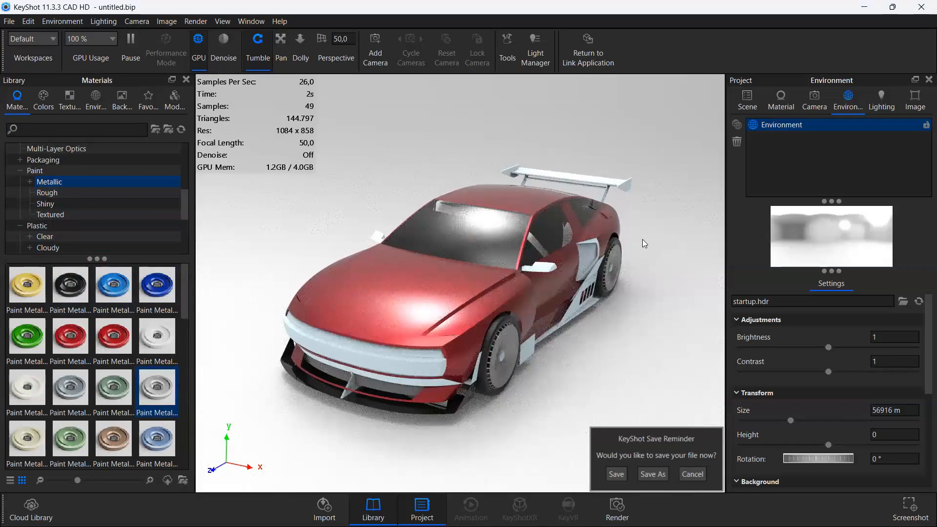
drag(148, 346, 310, 349)
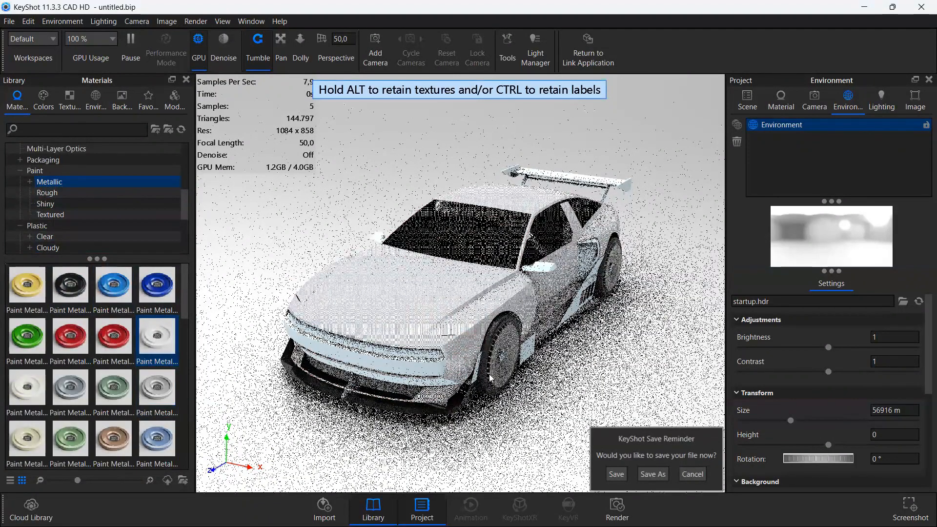
drag(477, 354, 496, 330)
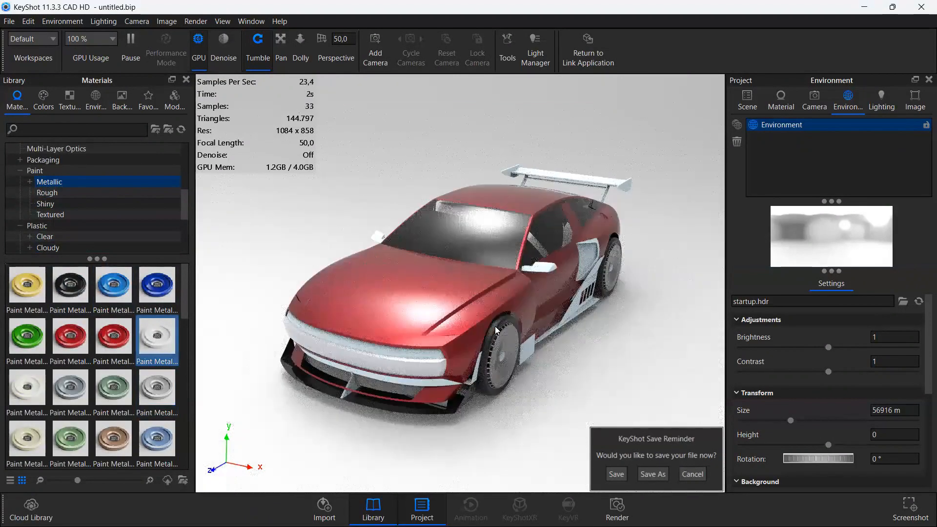
- Apply Paint Metallic Black to the rear spoiler and a red metallic paint to the side mirror beside the exposed door
click(44, 298)
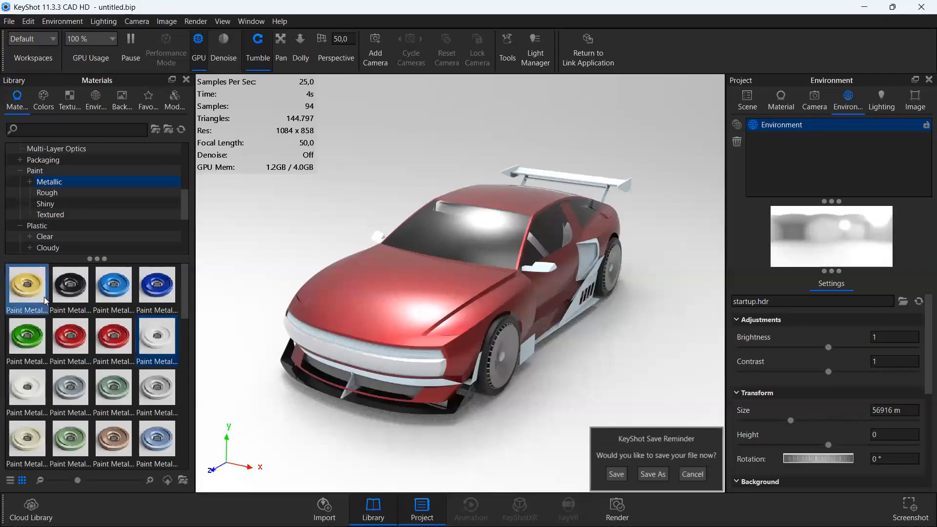
drag(71, 300, 545, 178)
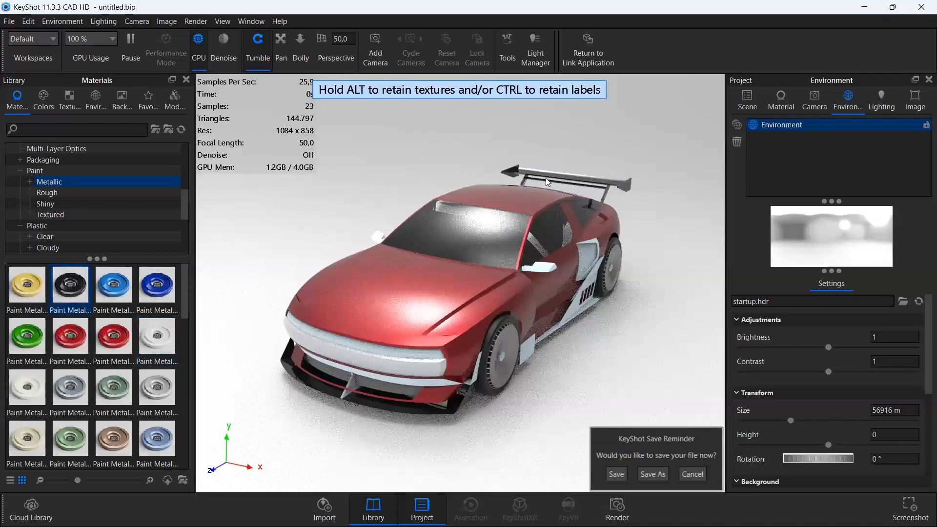
drag(563, 293, 563, 294)
click(563, 294)
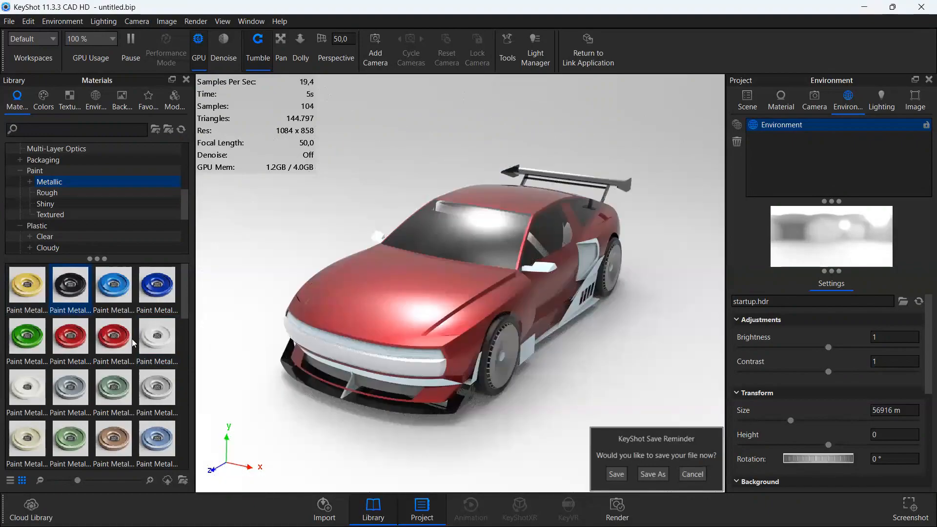
mouse_move(131, 339)
mouse_down()
mouse_move(539, 268)
mouse_move(518, 275)
mouse_up()
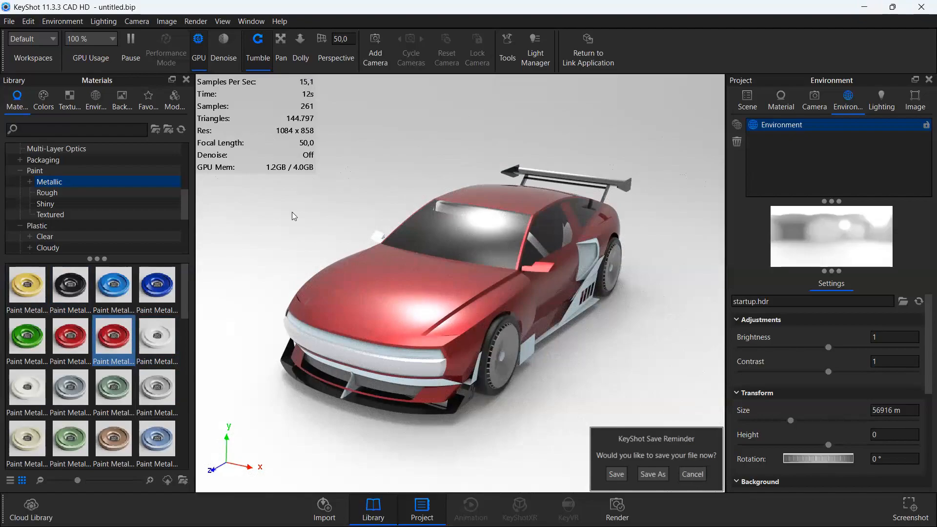
- Apply the outdoor environment Aversis_City-alley-old_3k to the scene, with the car seen from the front
click(96, 101)
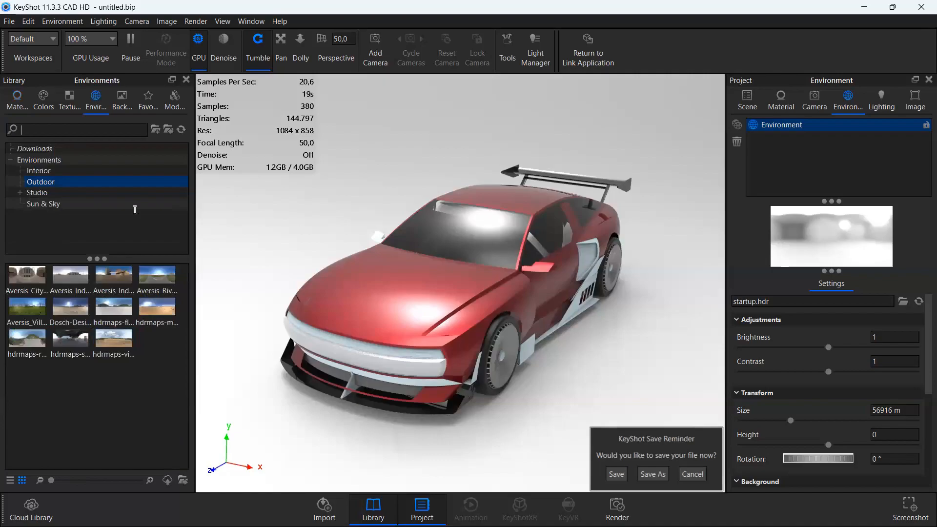
drag(296, 247, 298, 248)
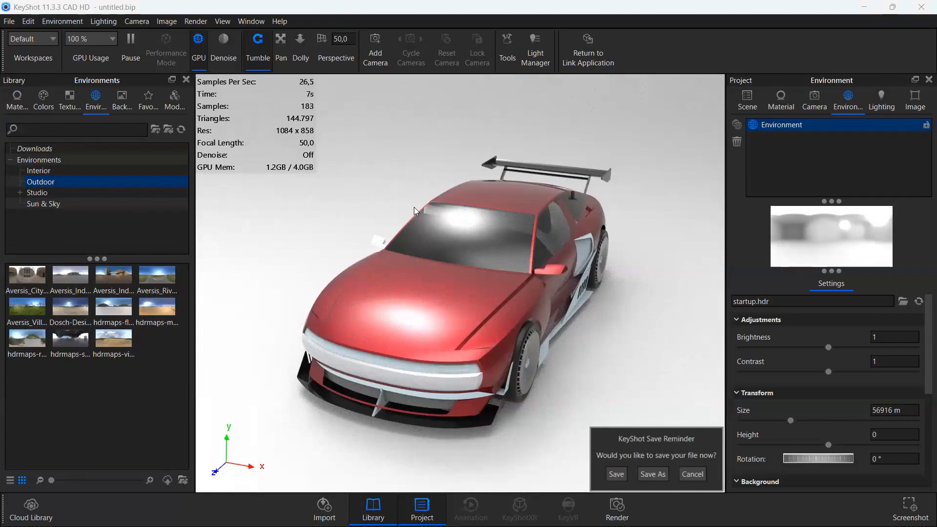
scroll(414, 207, up, 2)
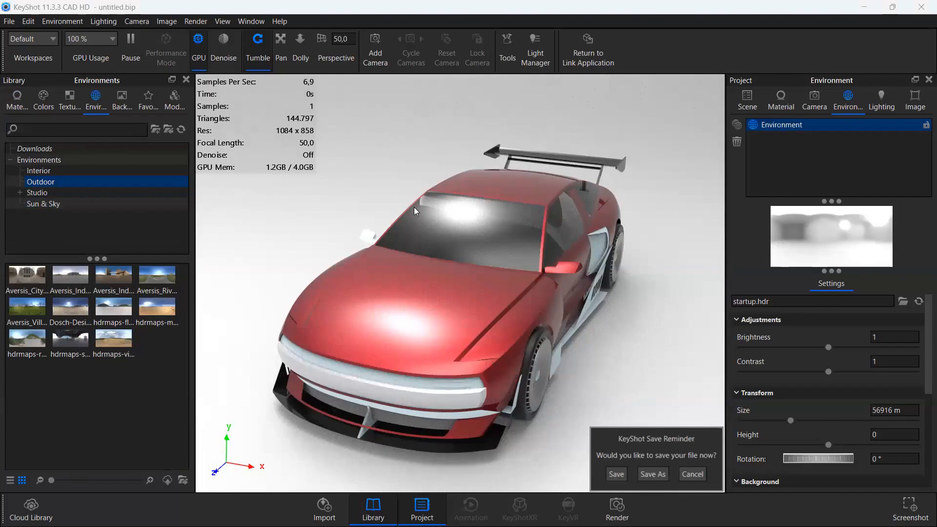
scroll(413, 207, up, 2)
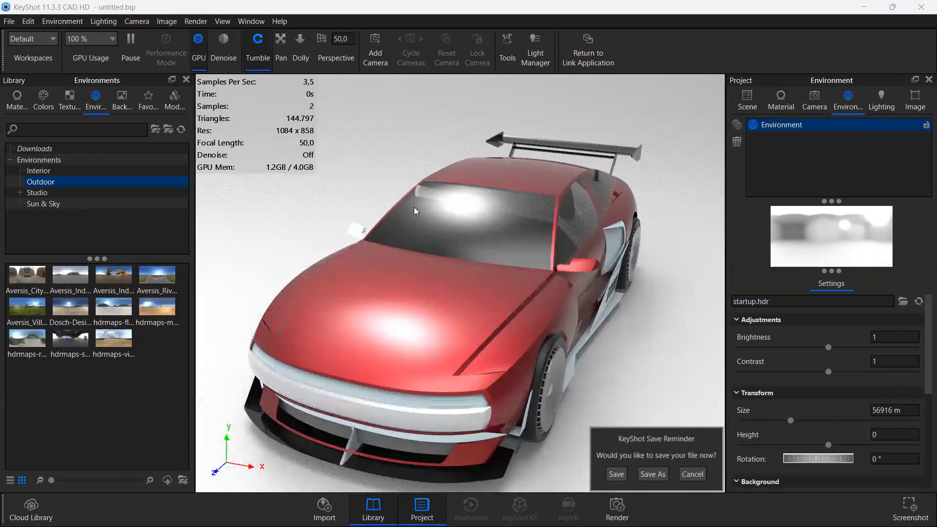
scroll(414, 206, up, 2)
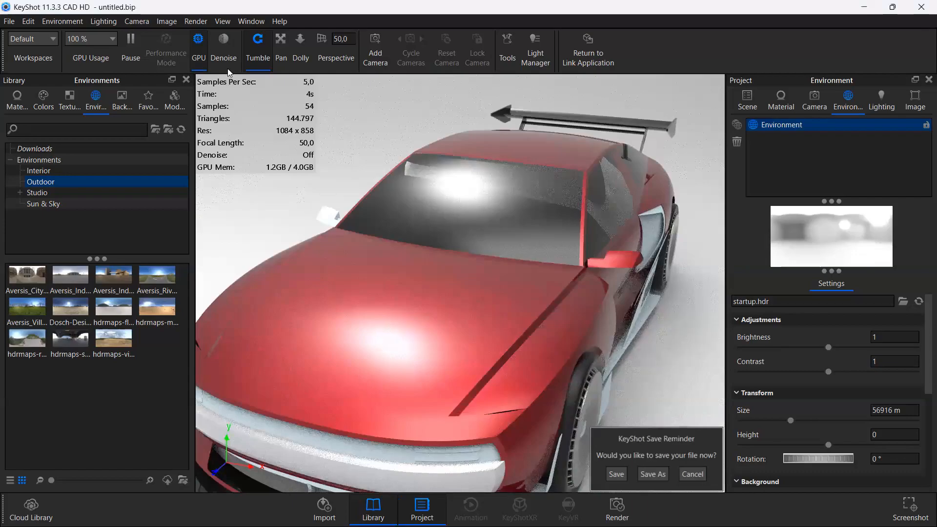
right_click(283, 168)
click(269, 202)
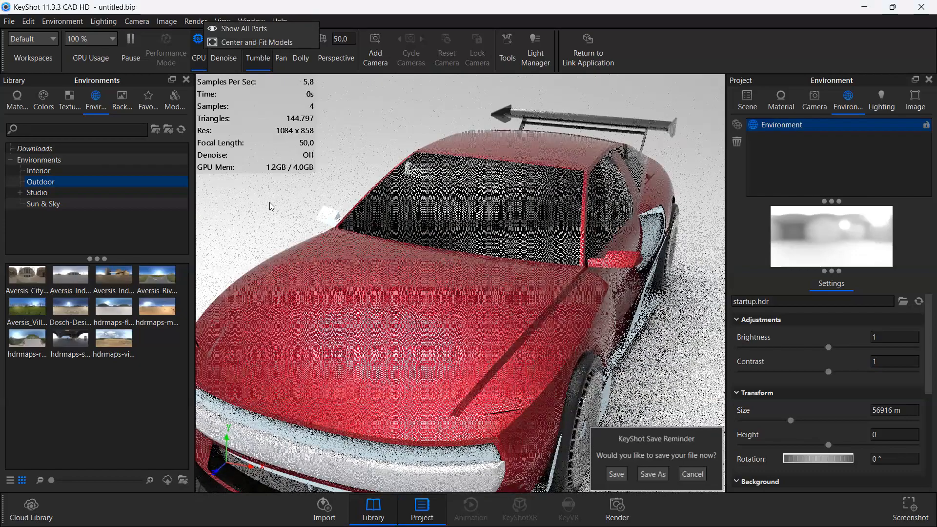
drag(269, 202, 280, 200)
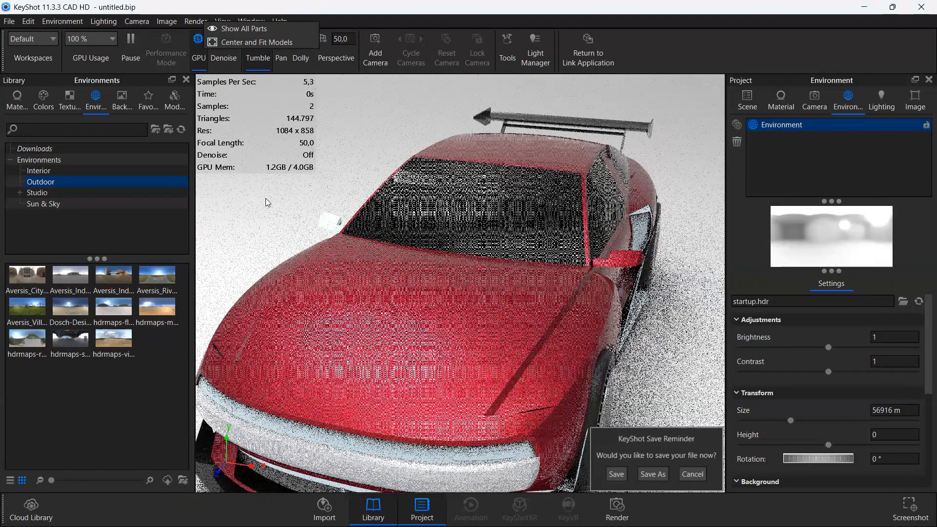
drag(266, 198, 277, 198)
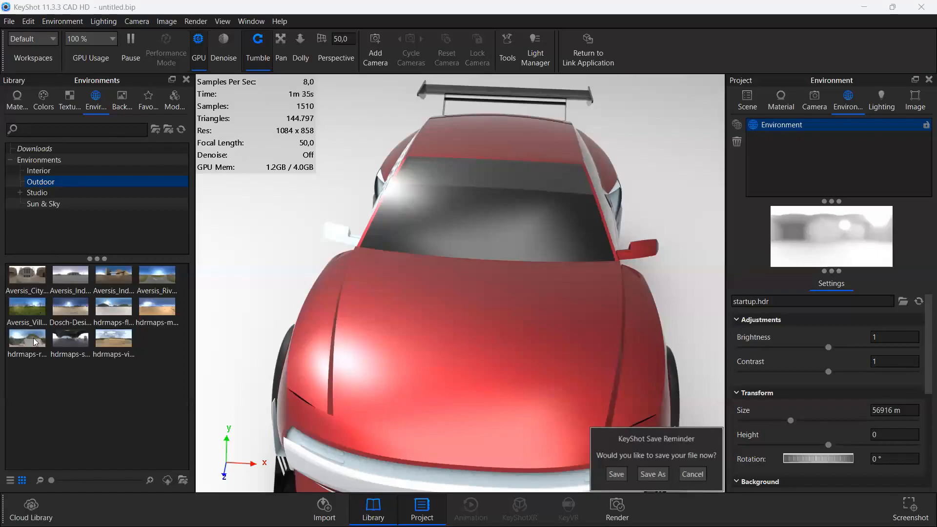
click(27, 276)
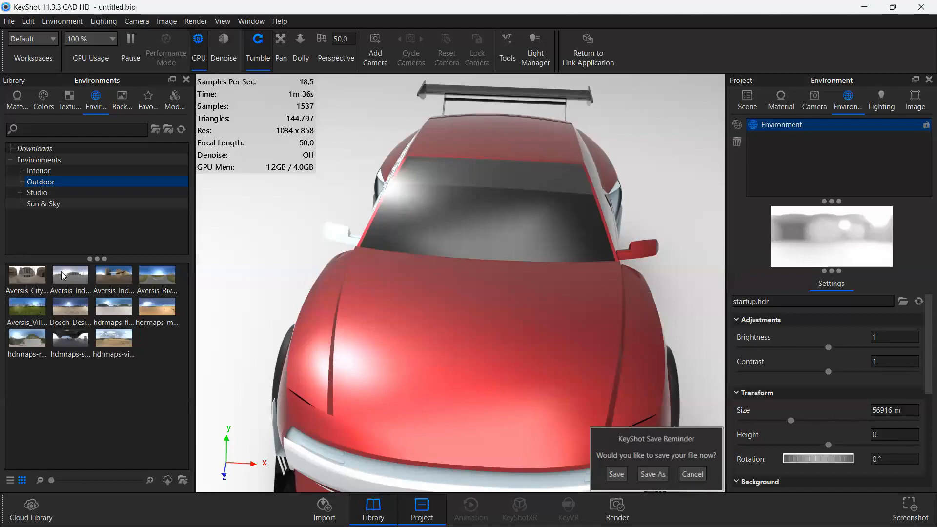
drag(158, 235, 241, 220)
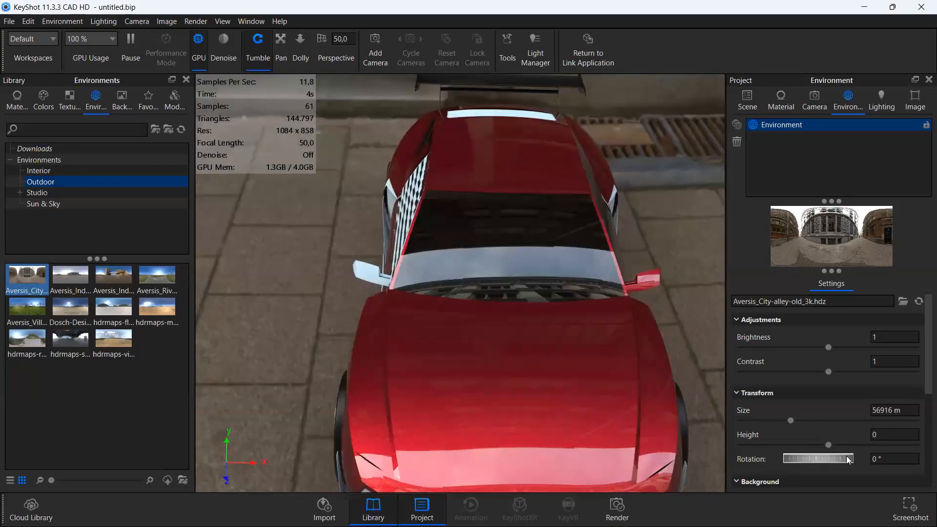
- Rotate the environment to 97° and set its height to 0.082
drag(837, 458, 885, 447)
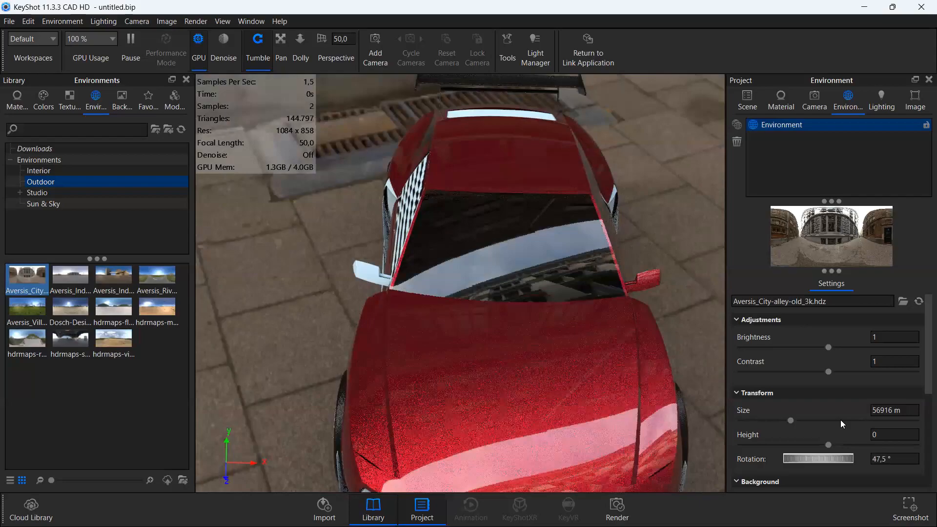
drag(829, 445, 821, 445)
click(807, 445)
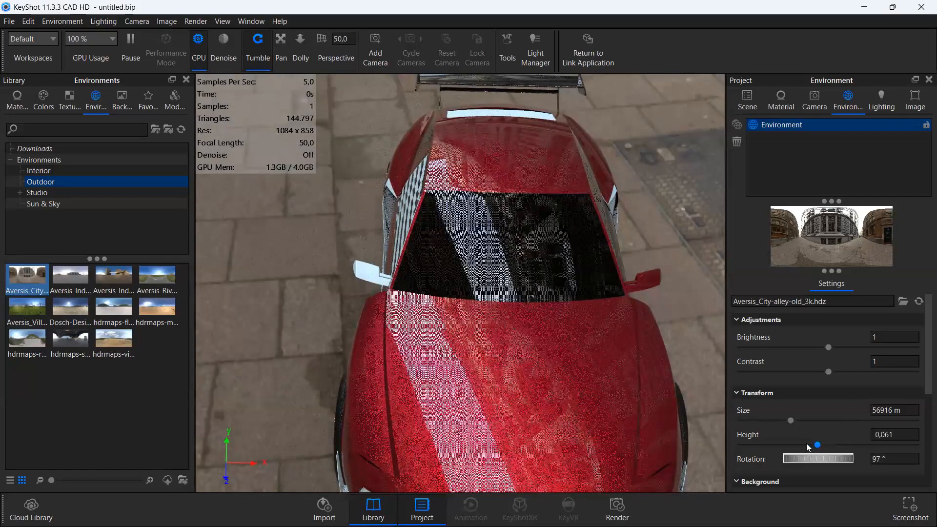
click(843, 444)
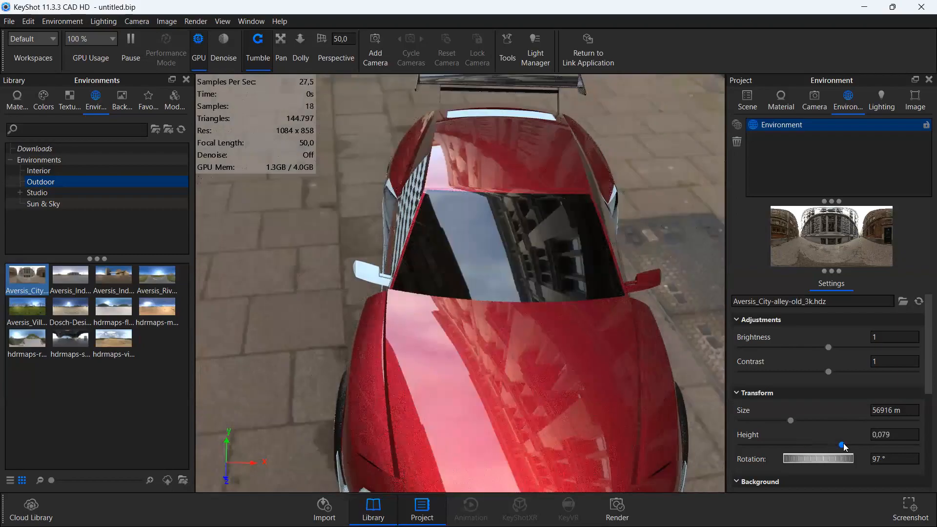
click(844, 442)
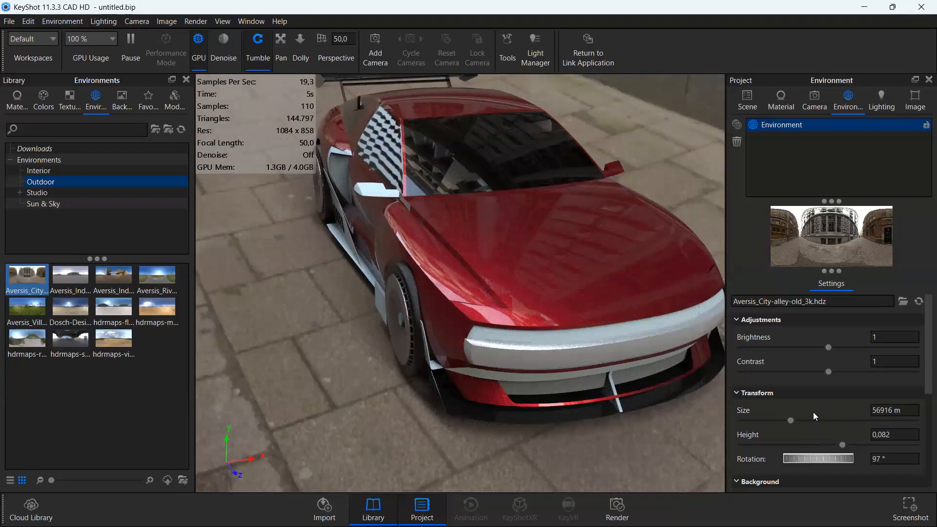
- Set the size of the outdoor alley environment to 45600 m
click(833, 455)
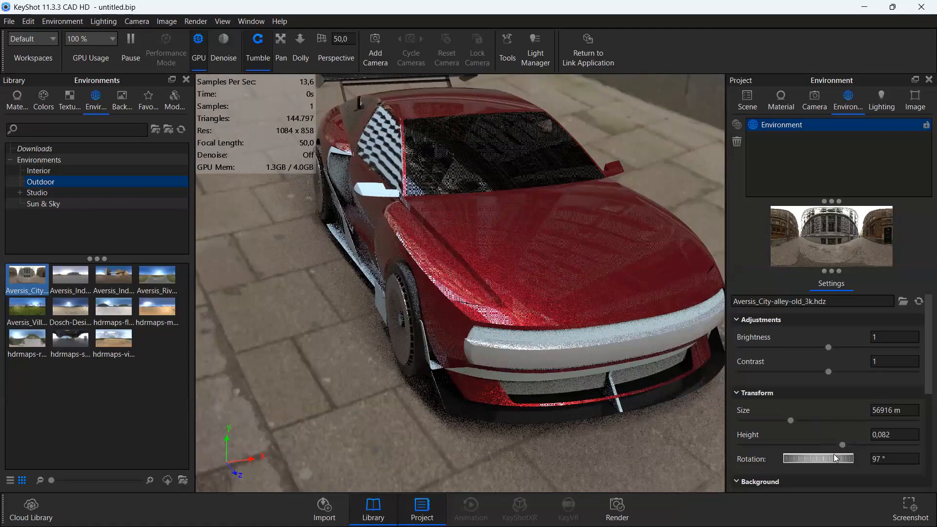
click(791, 421)
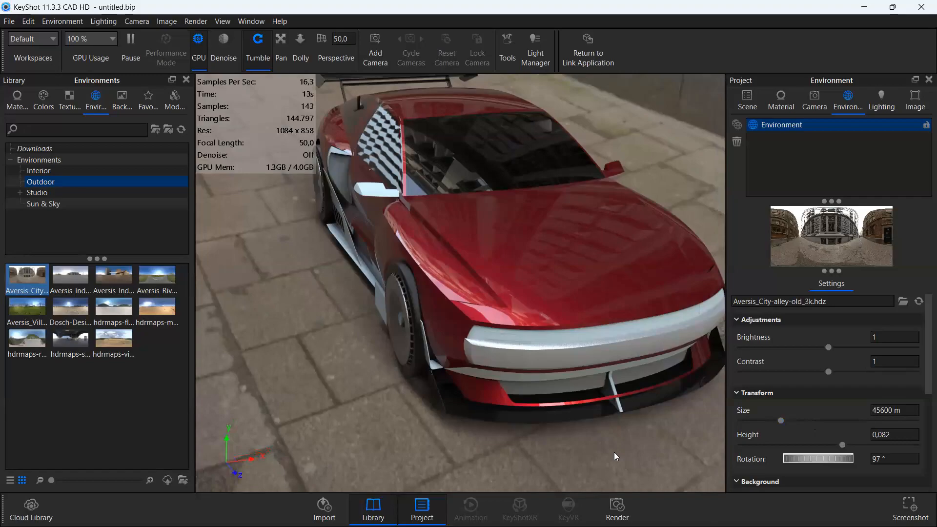
- Open the render output settings for a still image of the car scene
mouse_move(620, 503)
click(617, 506)
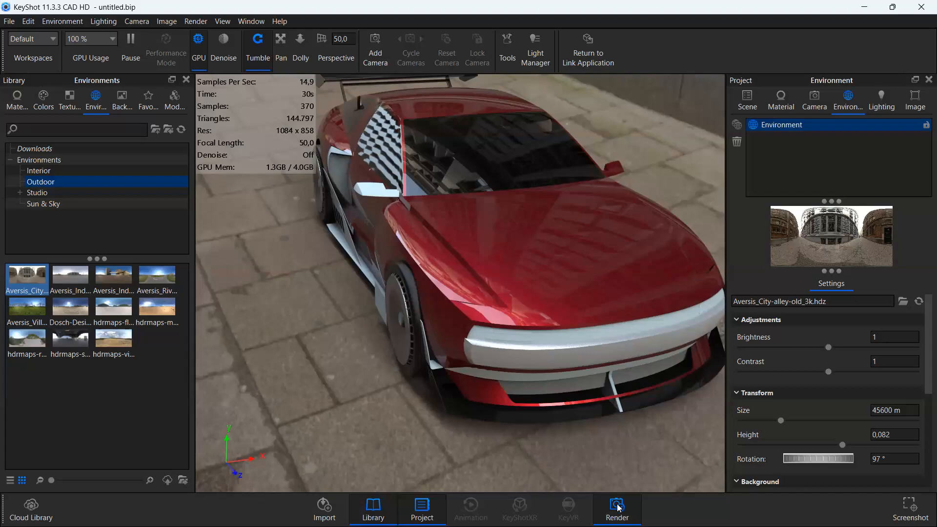
click(618, 508)
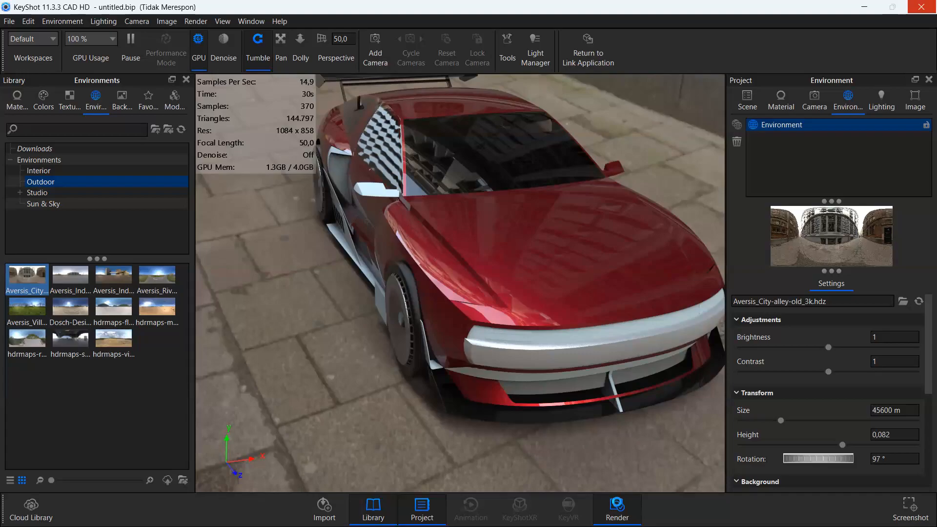
click(616, 507)
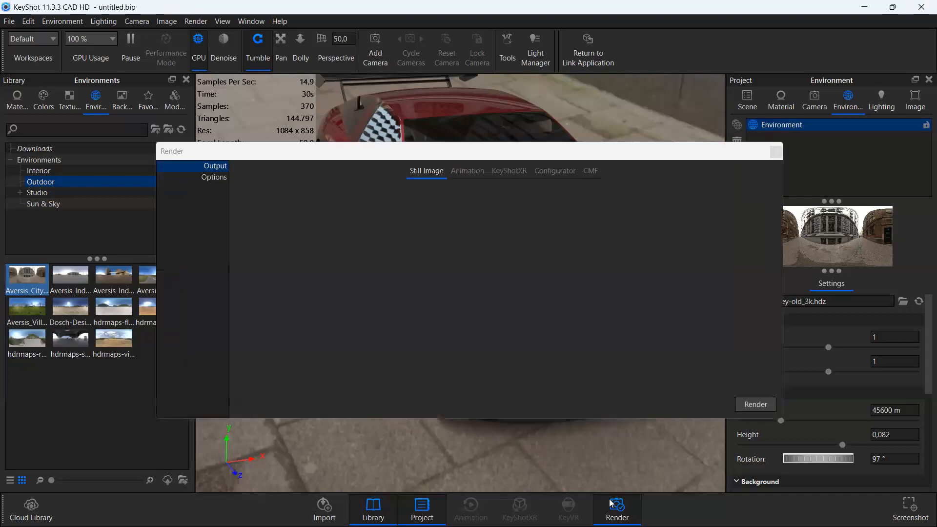
click(609, 503)
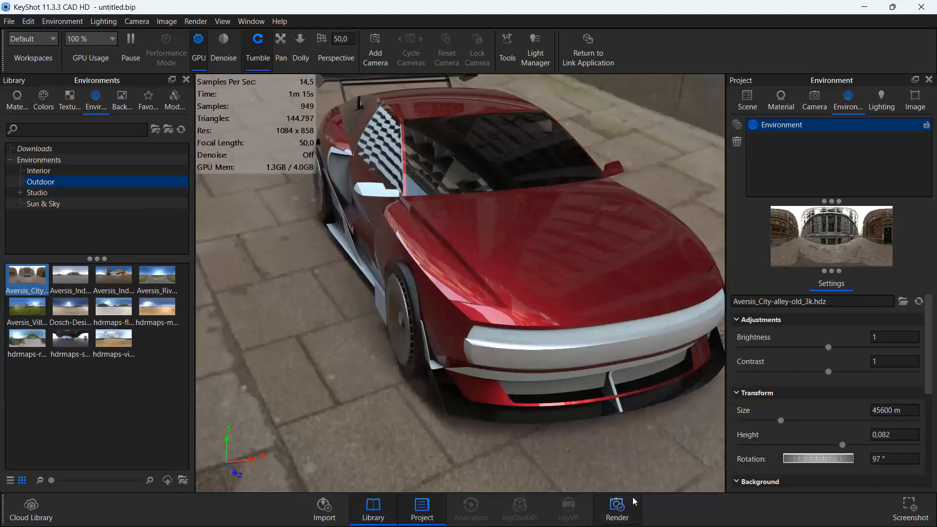
key(ctrl+p)
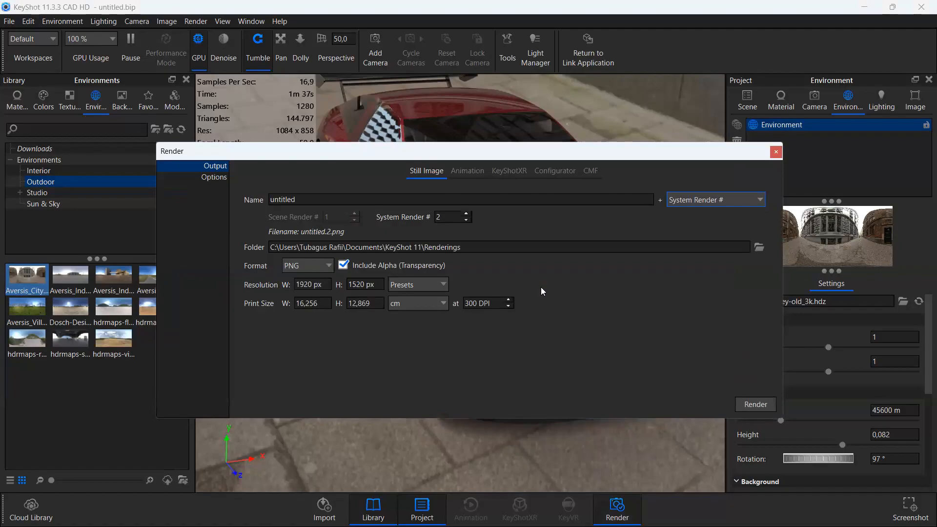
- Examine the file formats offered for the still image output, keeping PNG, and dismiss the Windows build expiry notice
click(331, 264)
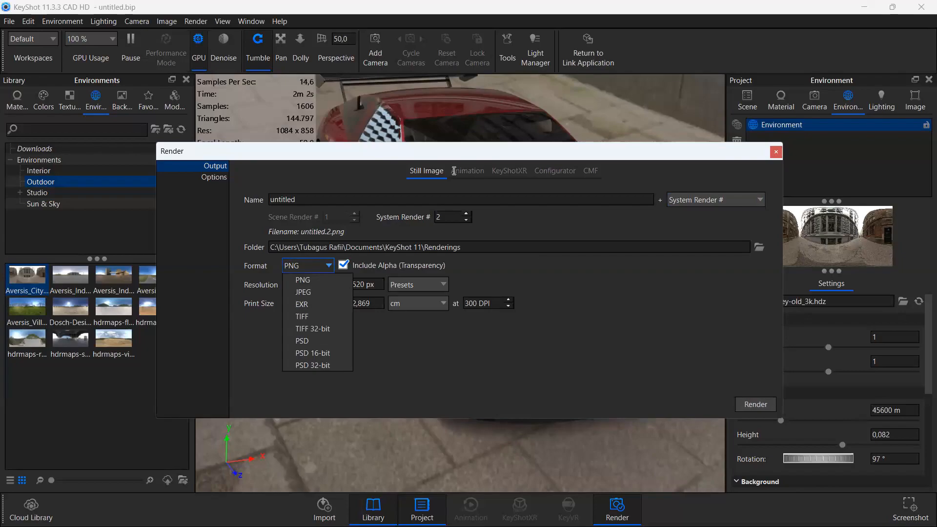
click(283, 291)
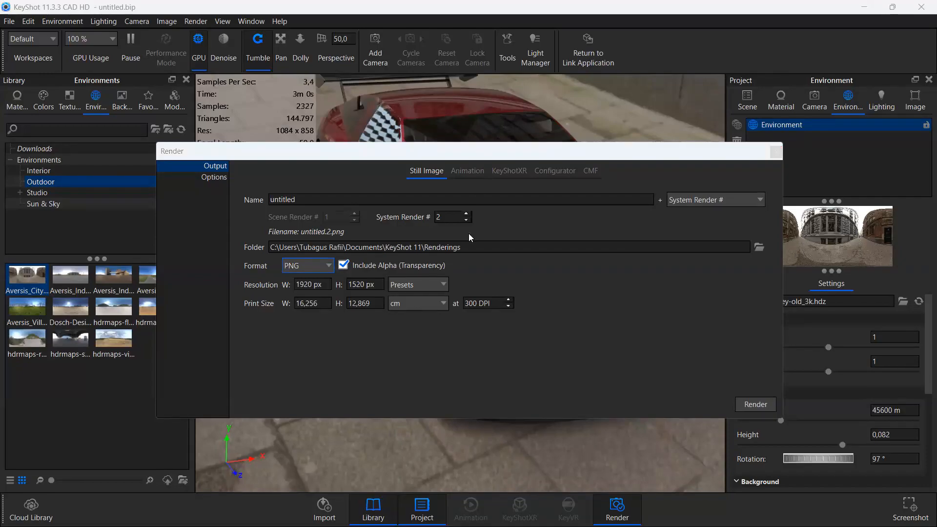
key(Tab)
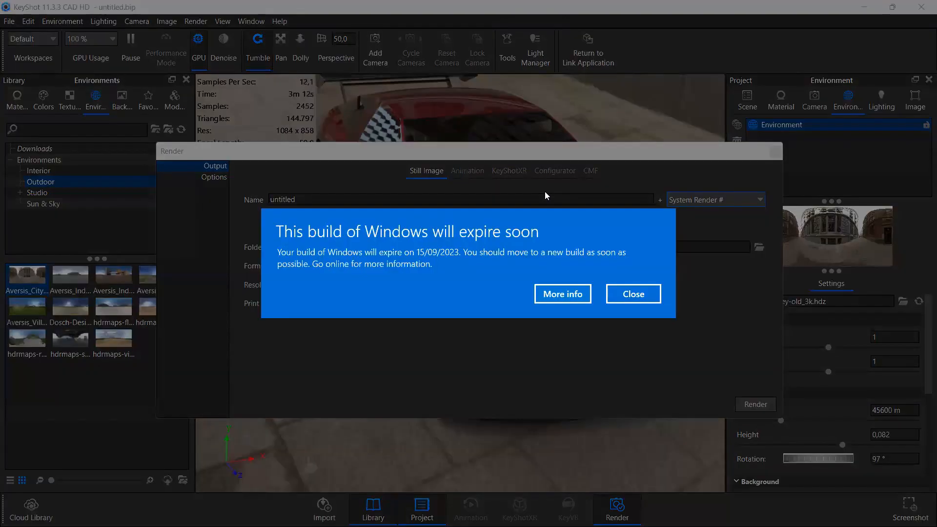
click(643, 292)
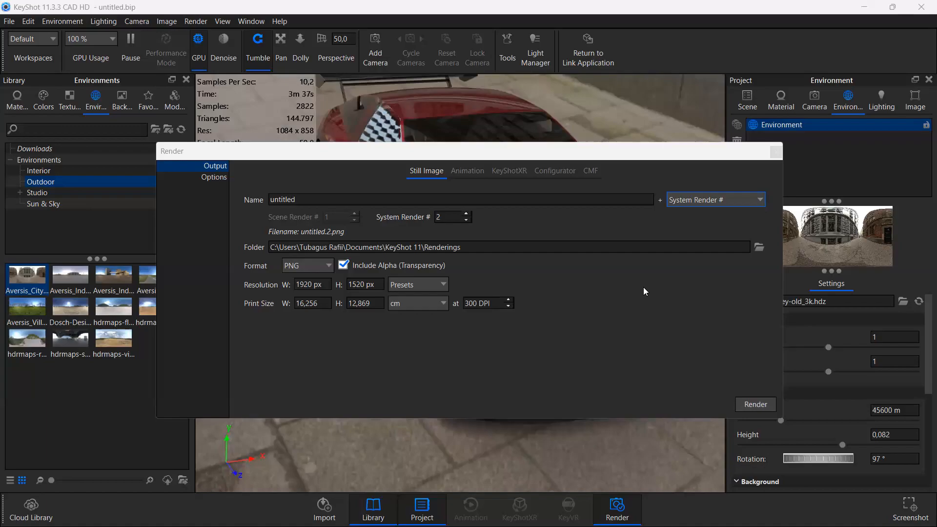
click(328, 266)
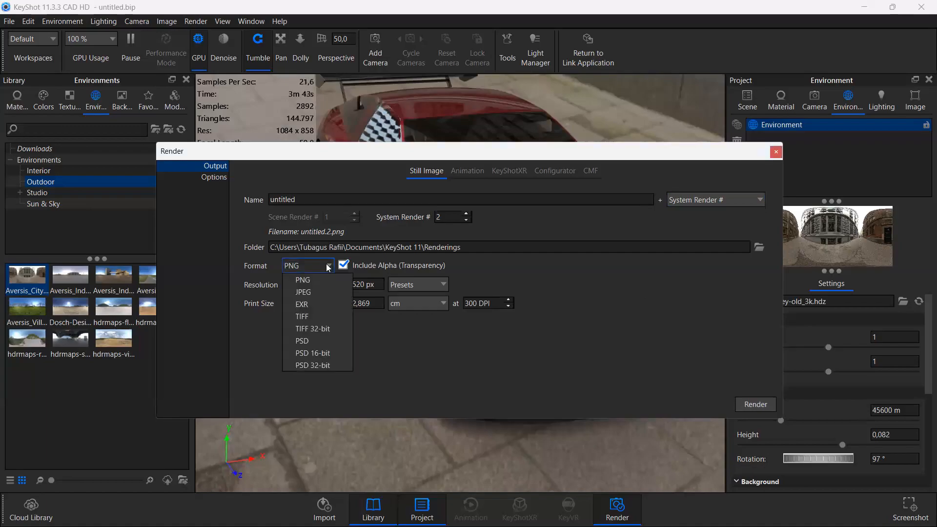
click(543, 276)
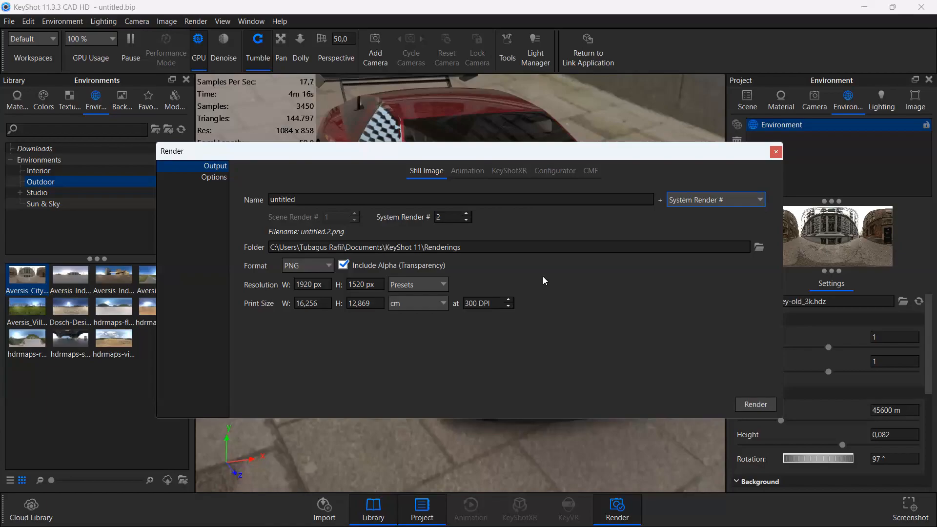
click(328, 265)
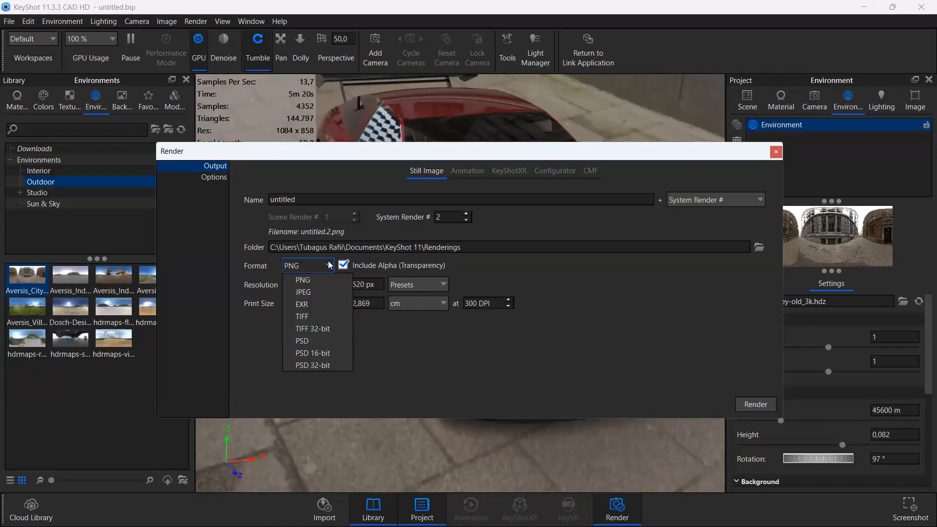
click(329, 266)
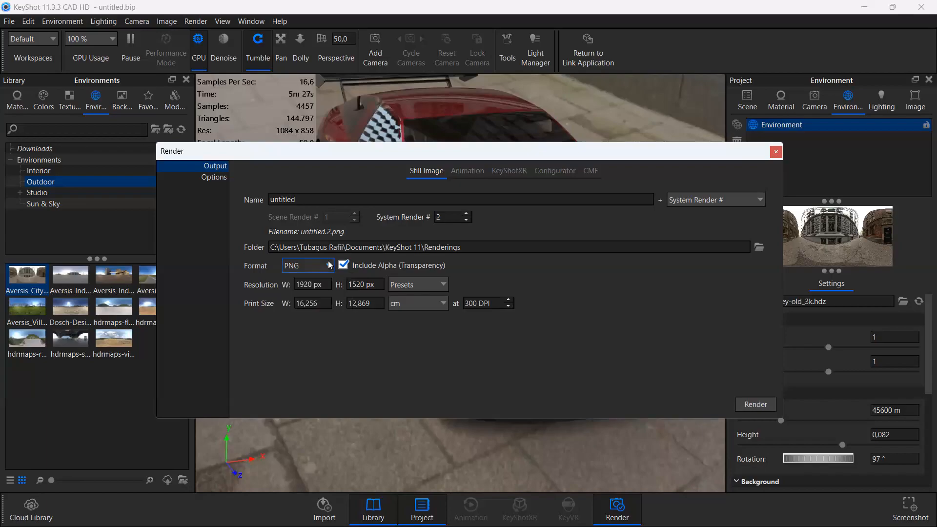